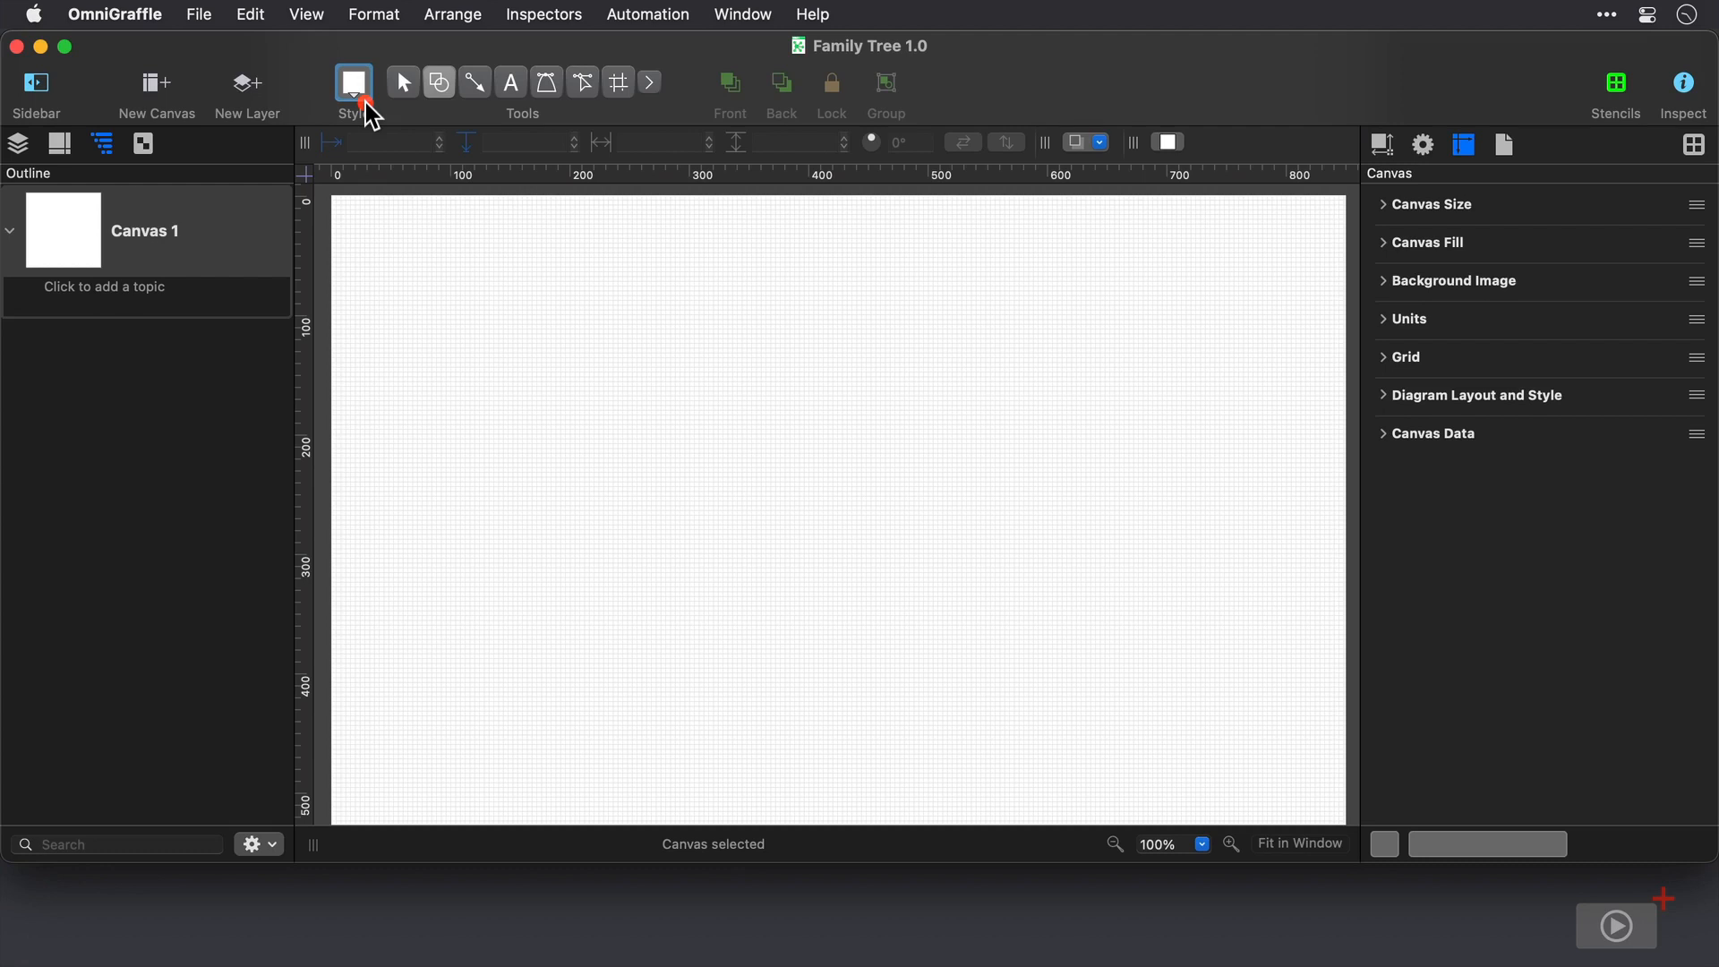
- Add the first topic to the Canvas 1 outline and rename it with the first family member's full name
left_click(107, 309)
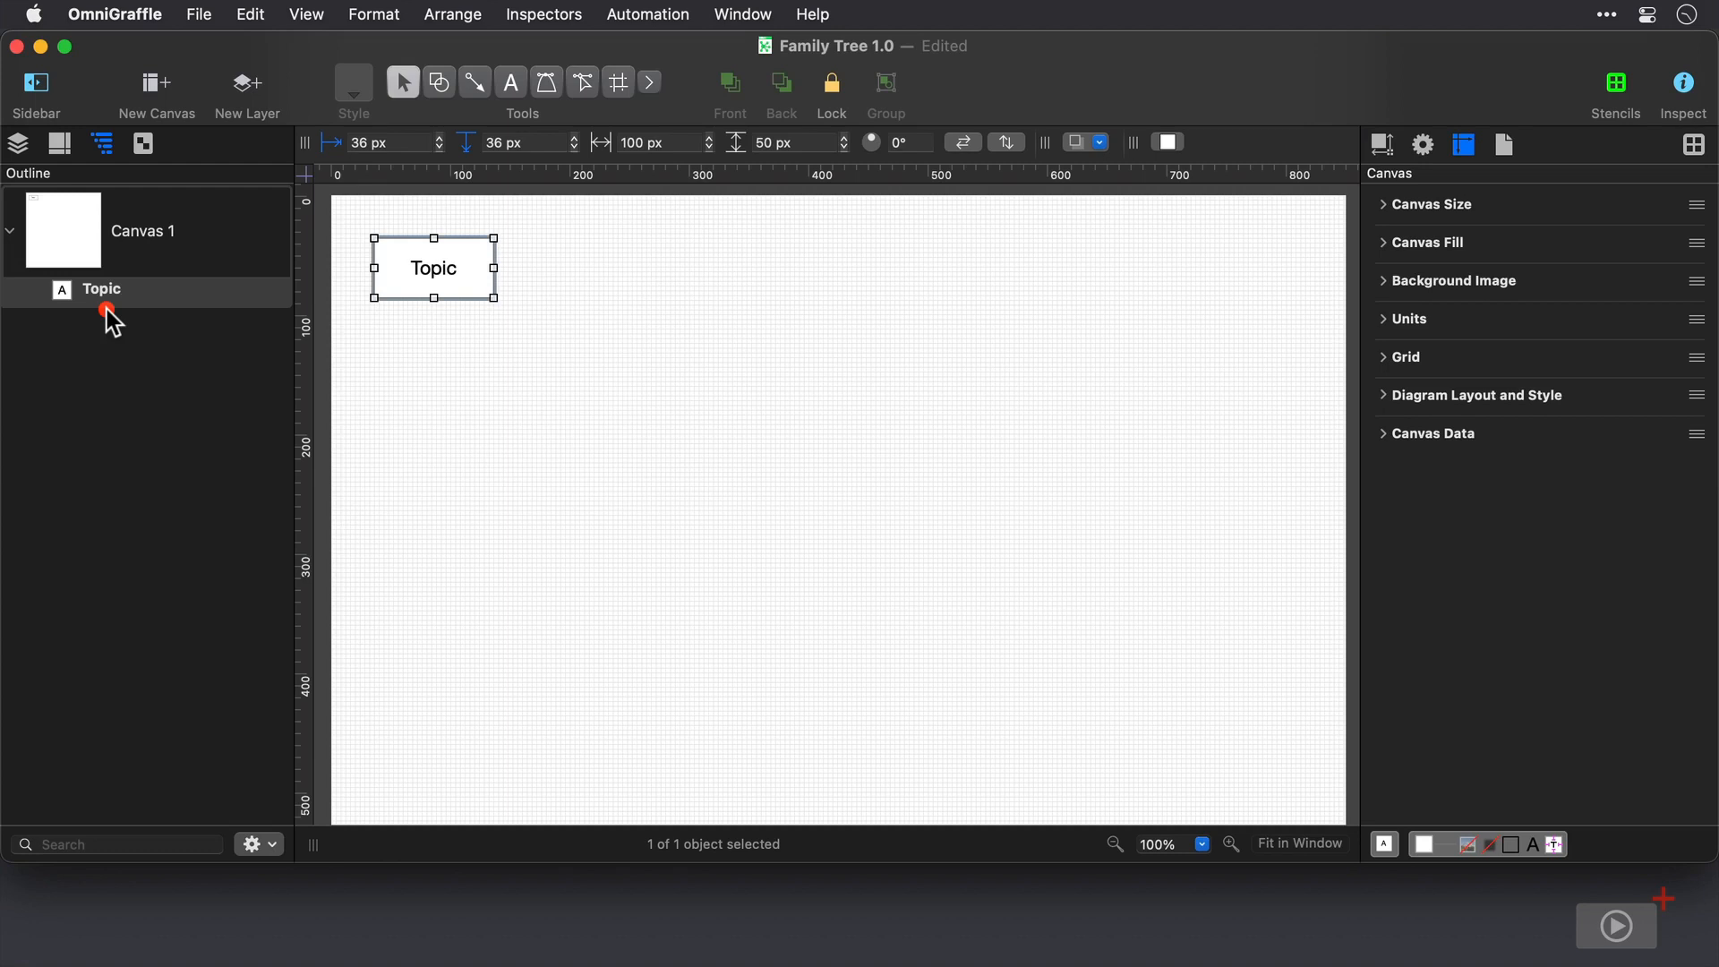
left_click(118, 297)
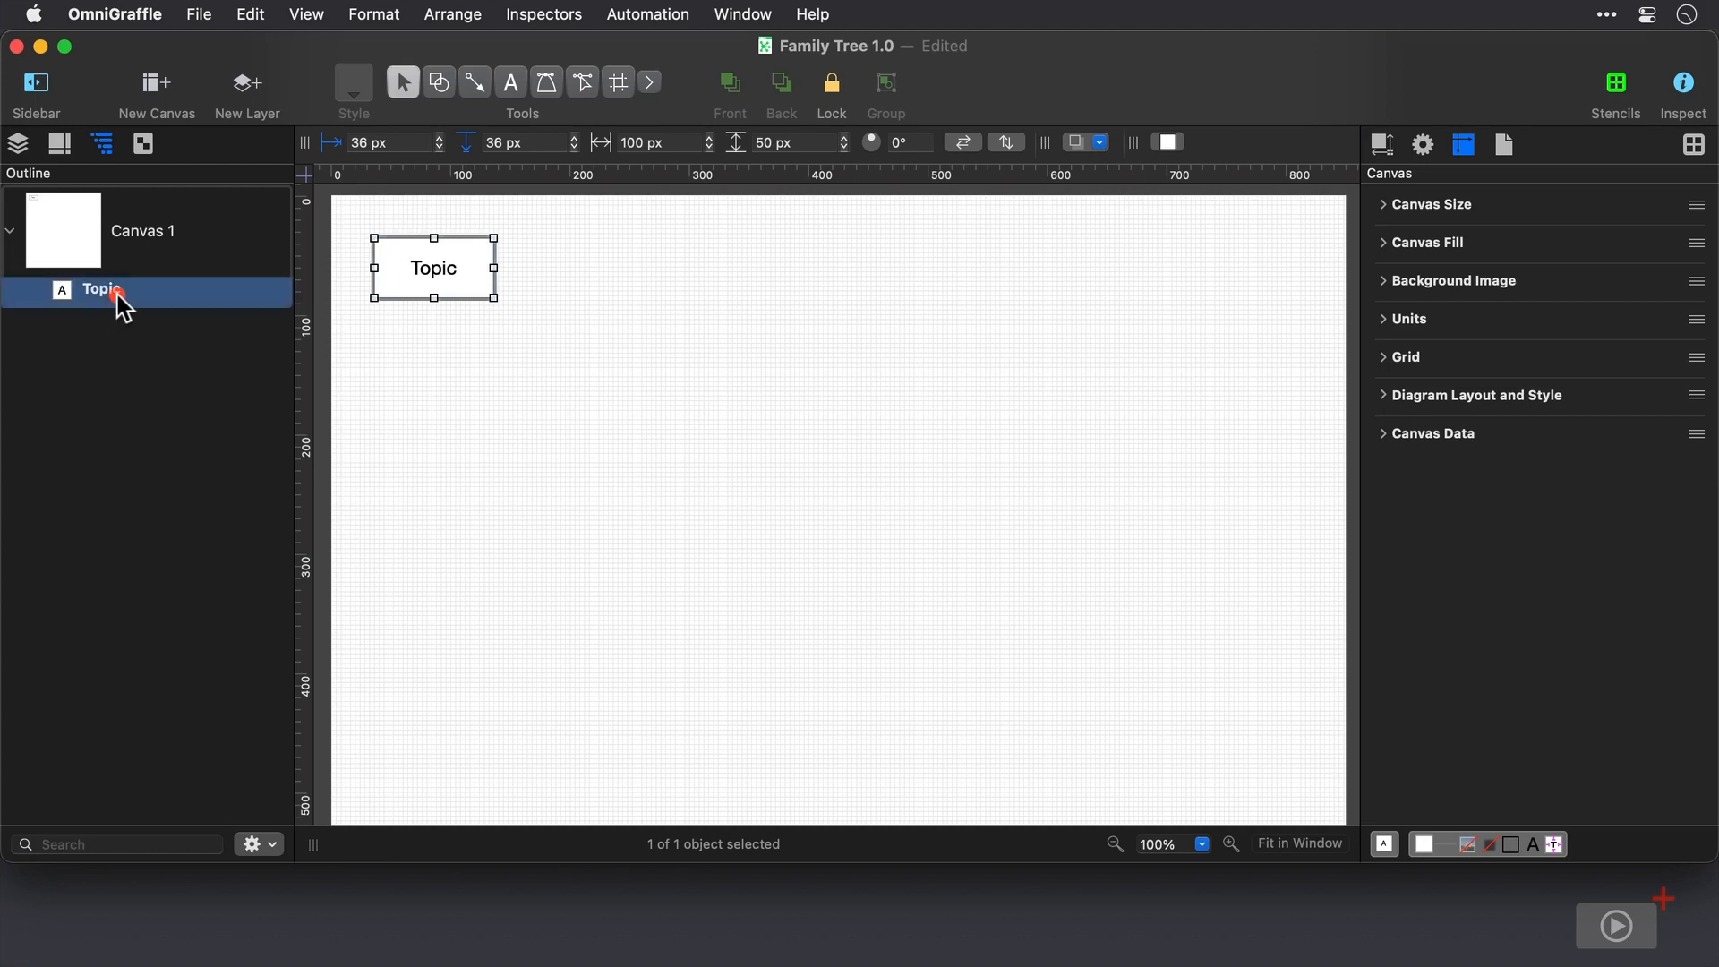
left_click(119, 299)
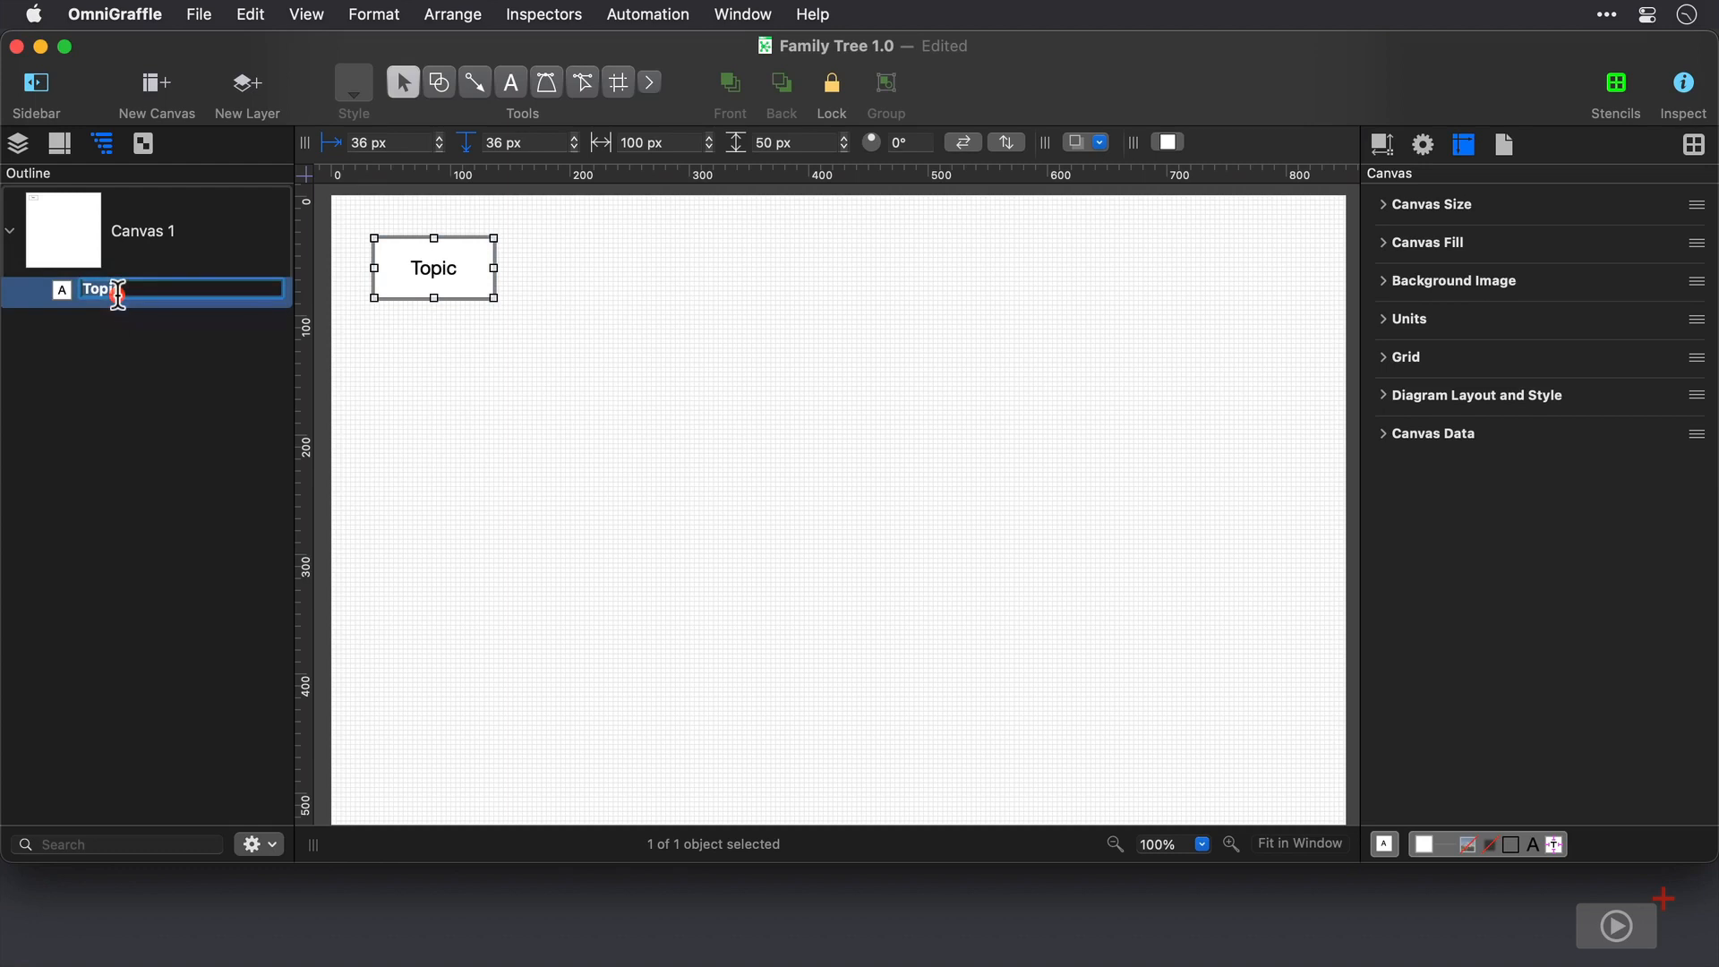
type("Bobby Smith")
key("Return")
- Add a second top-level topic to the outline and name it with the second family member's full name
key("Return")
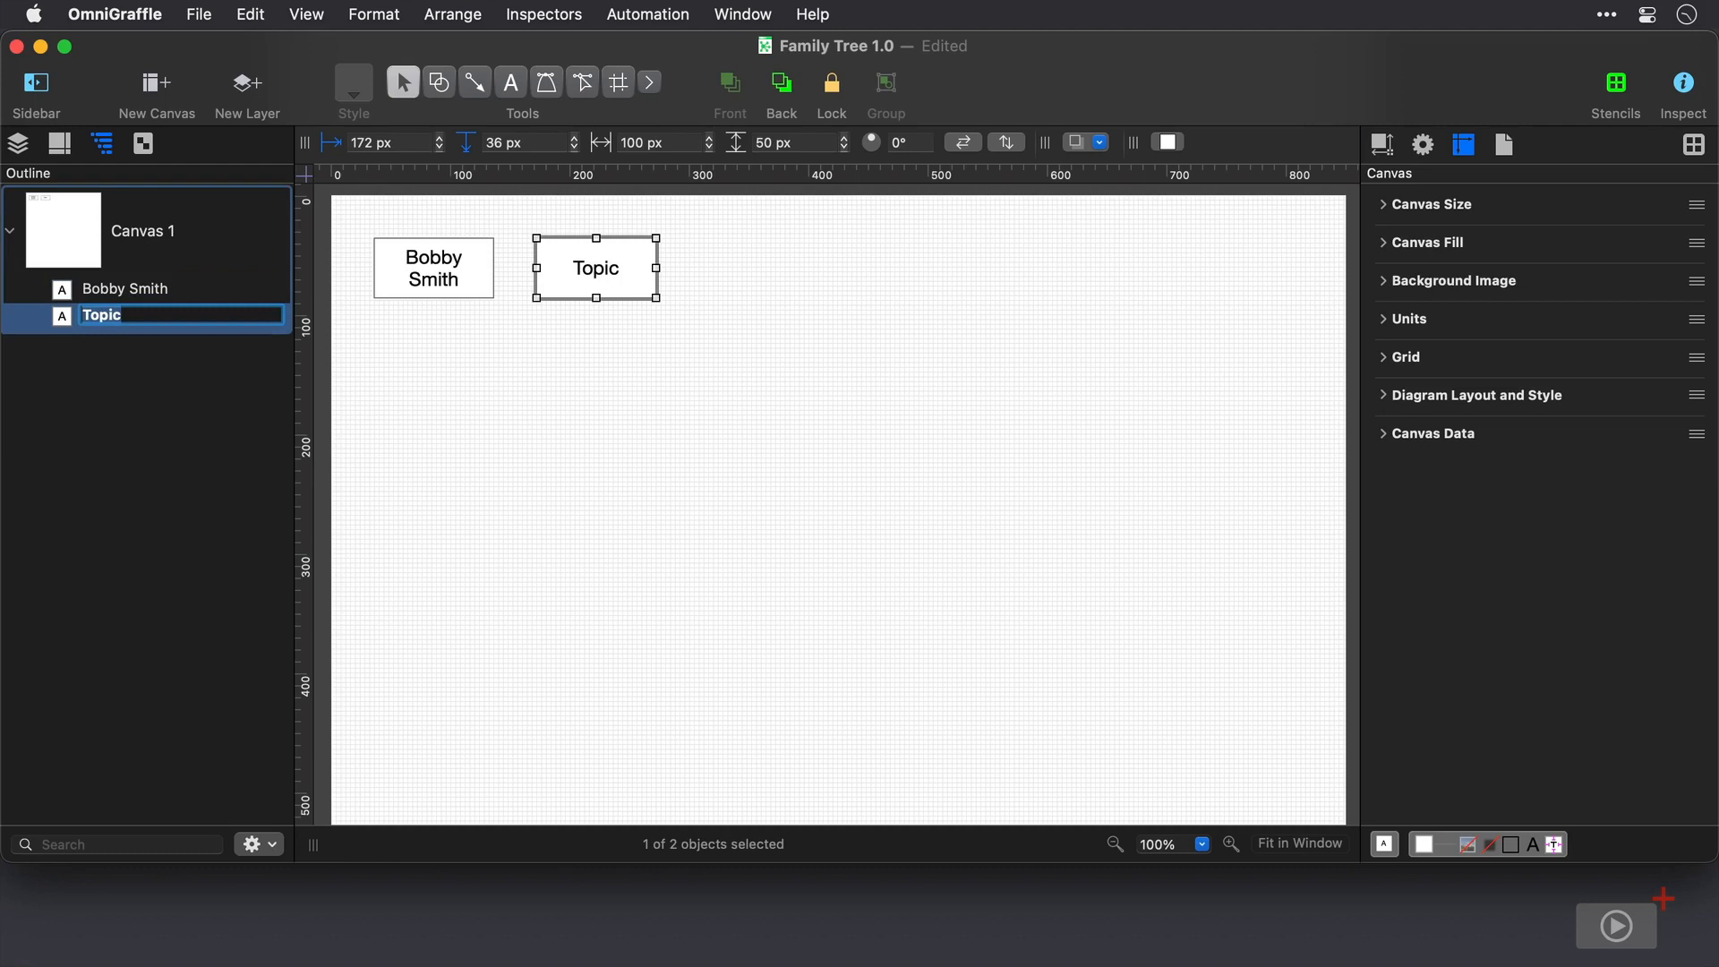
type("Freda Jones")
key("Return")
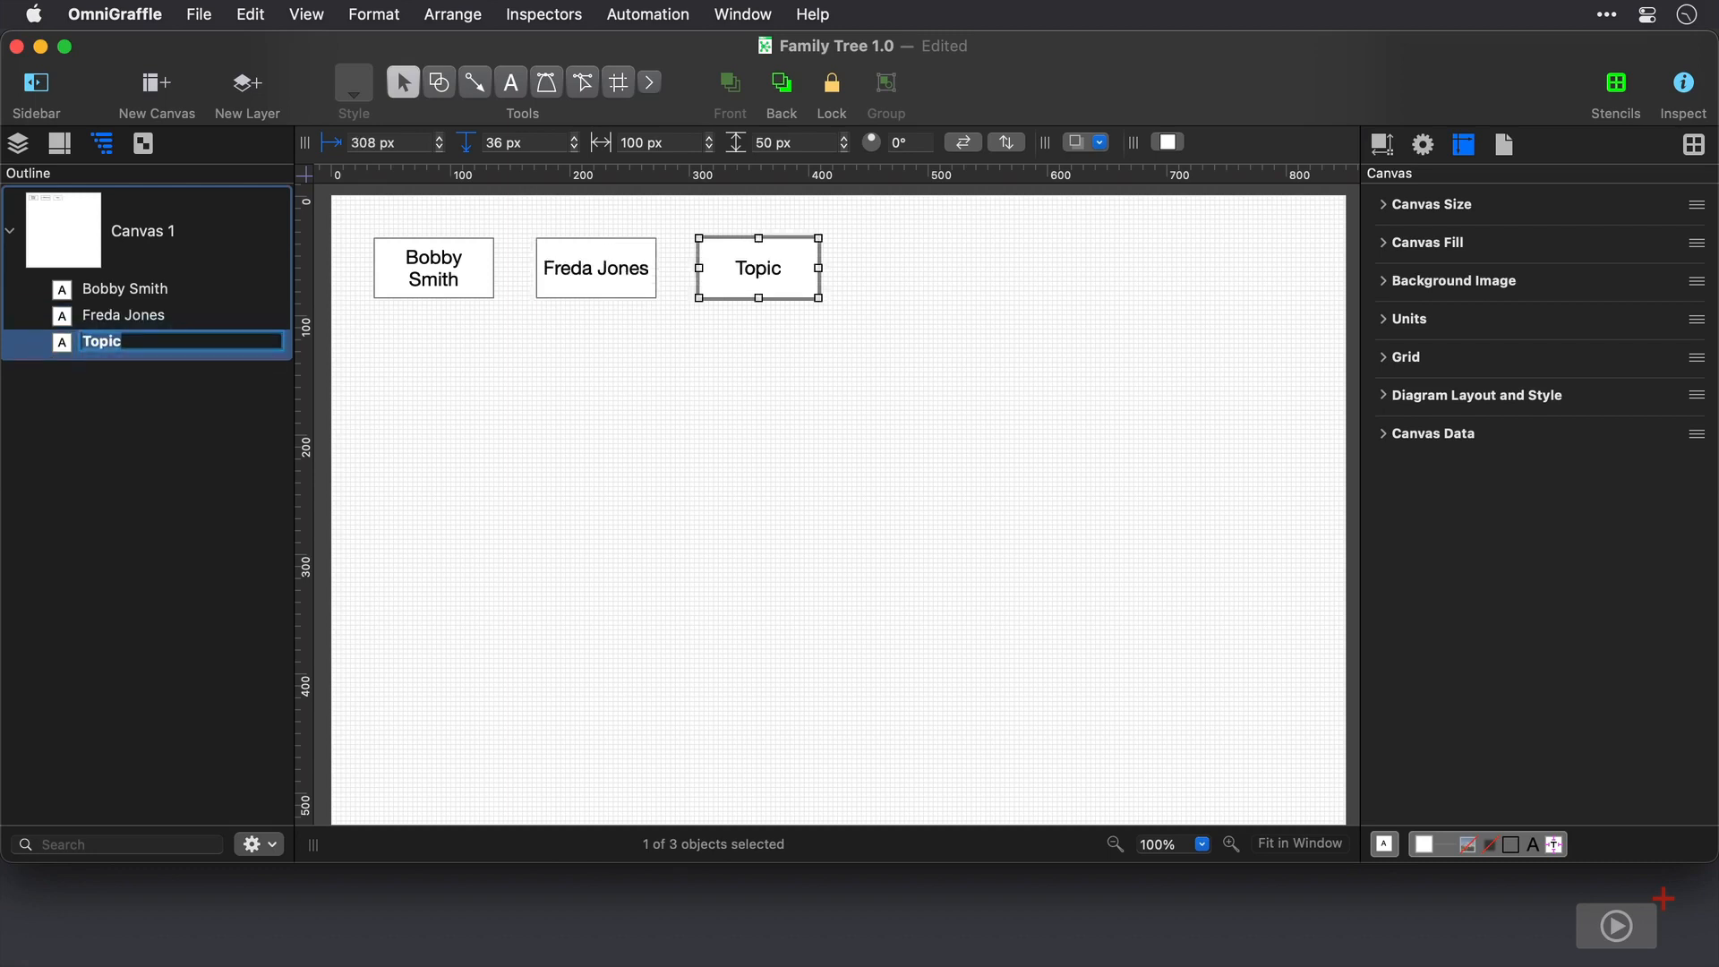
- Nest two child topics under the second family member and name them with the two children's full names
key("Tab")
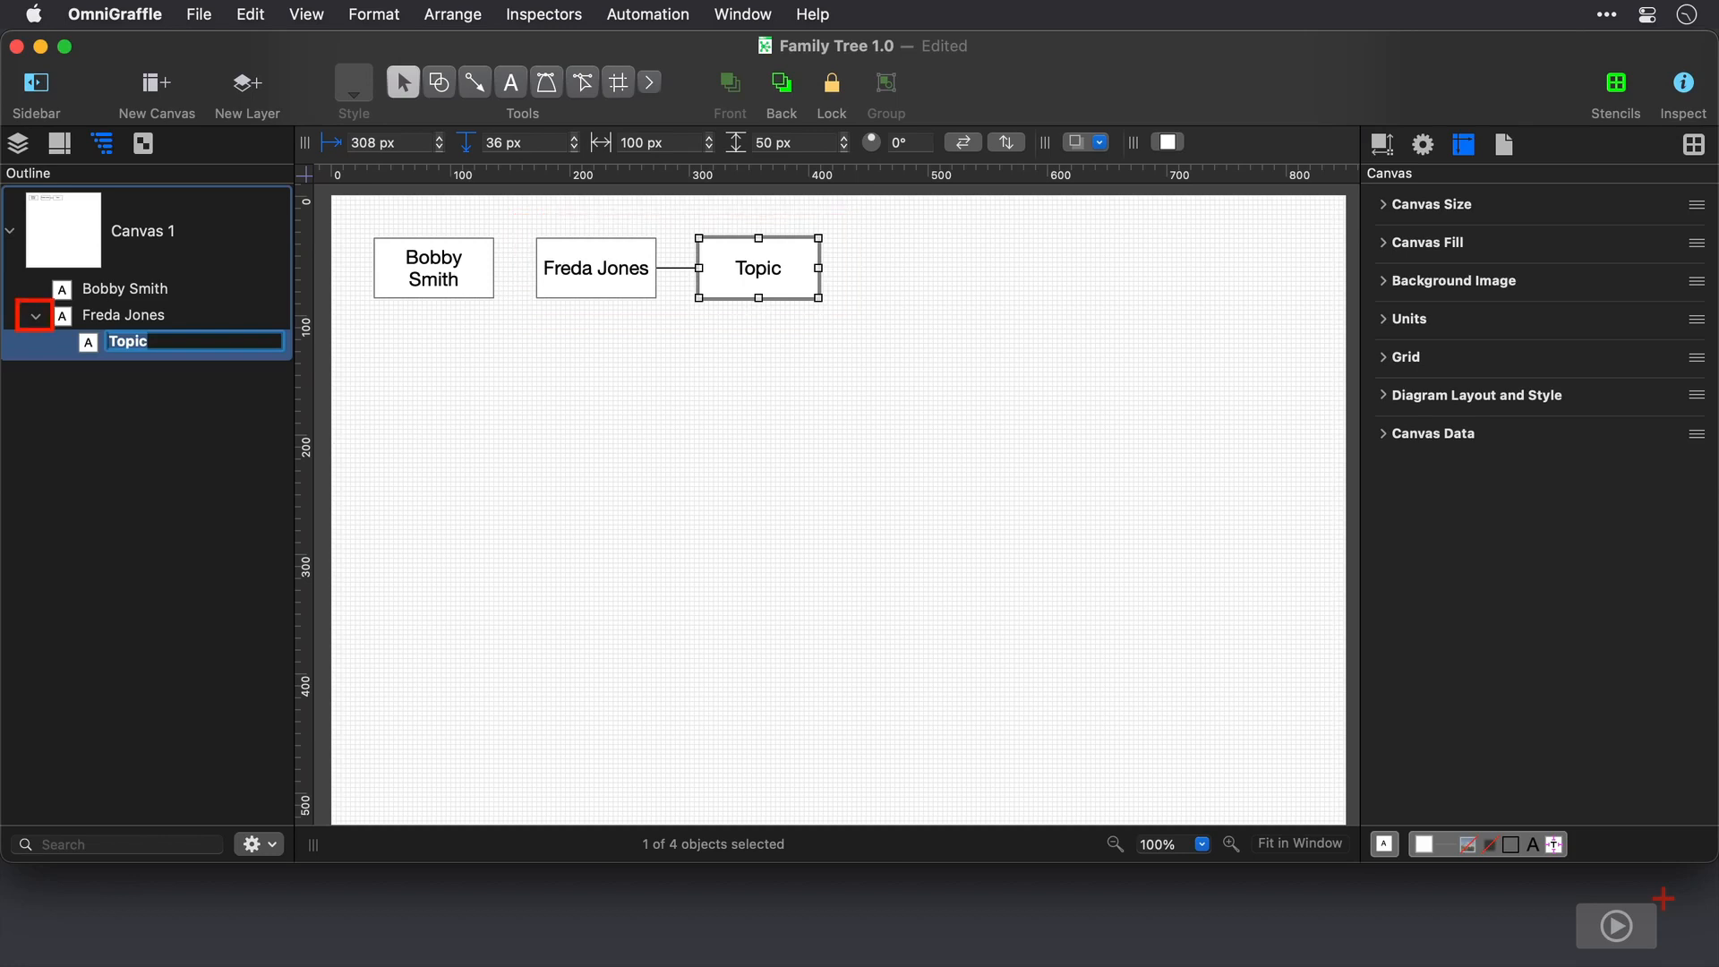
type("Grace Jones")
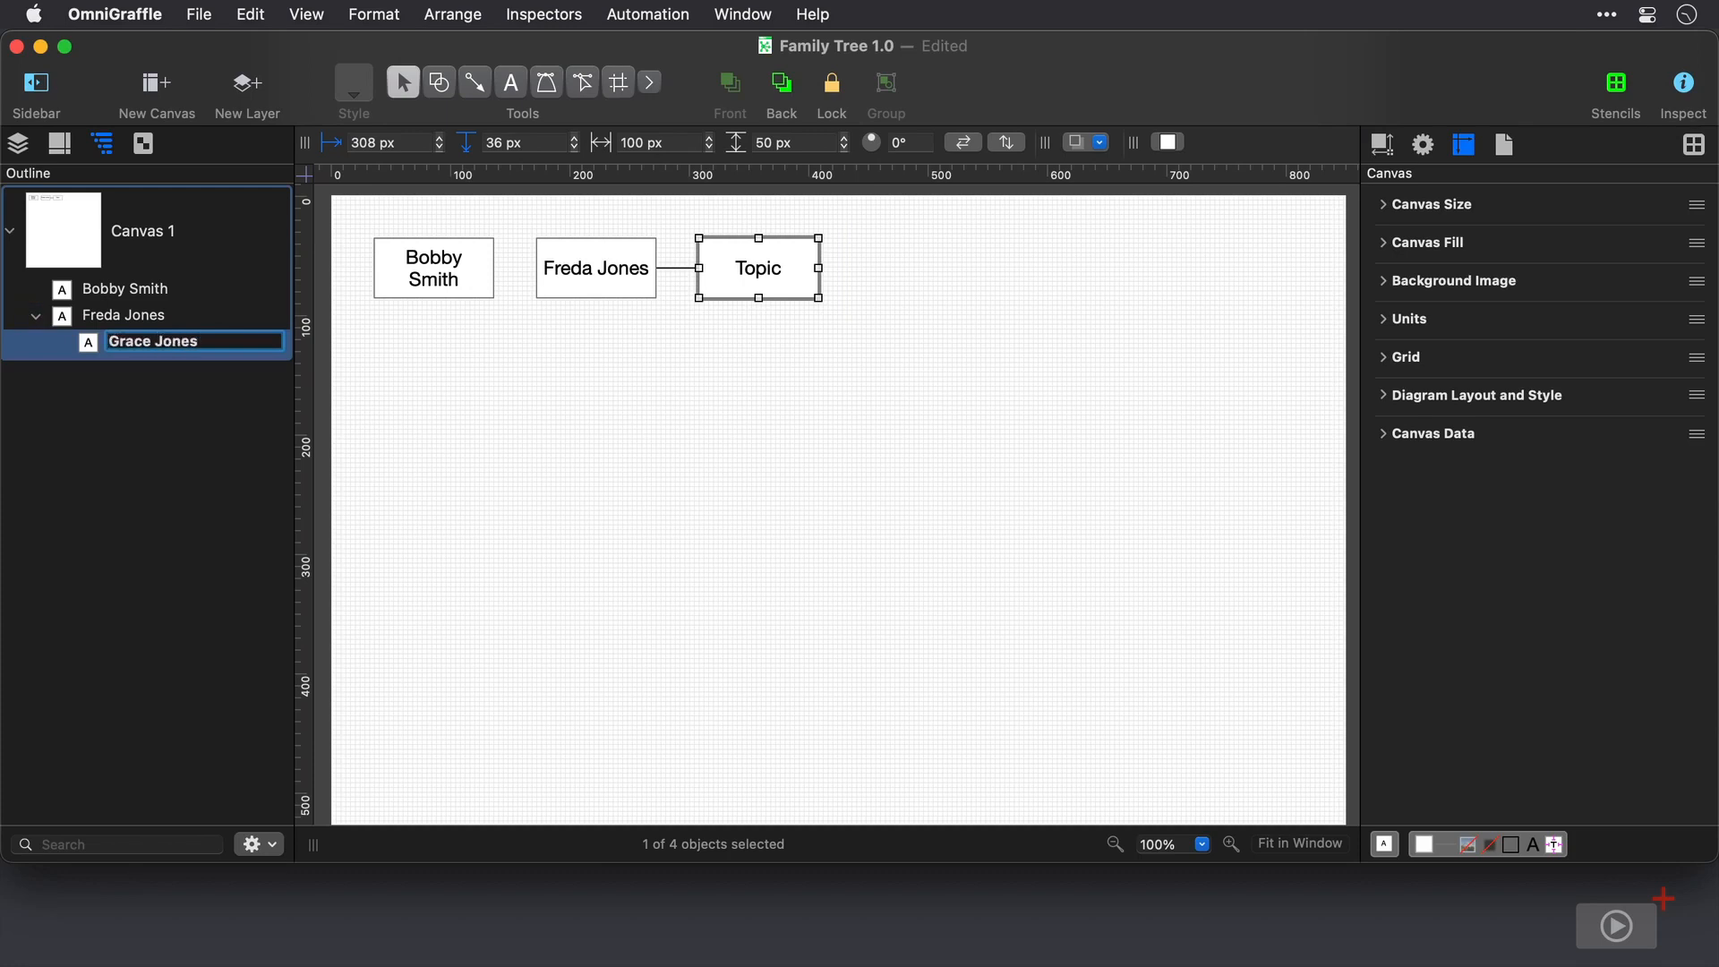
key("Return")
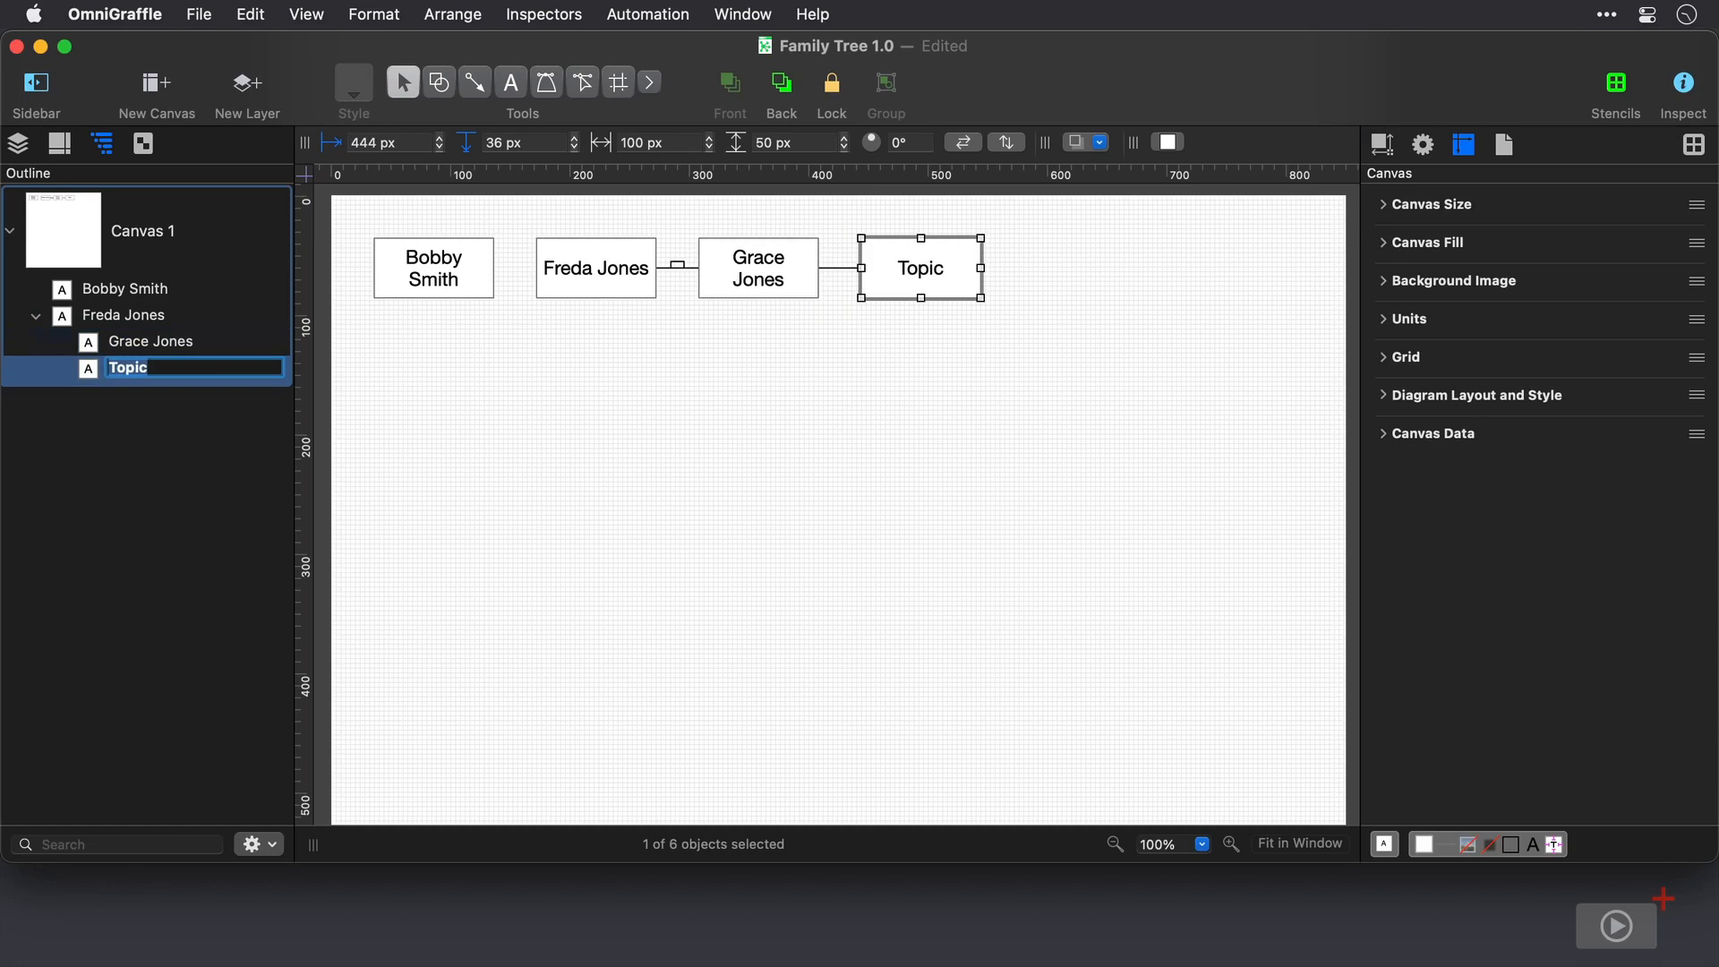
type("Tommy Jones")
key("Return")
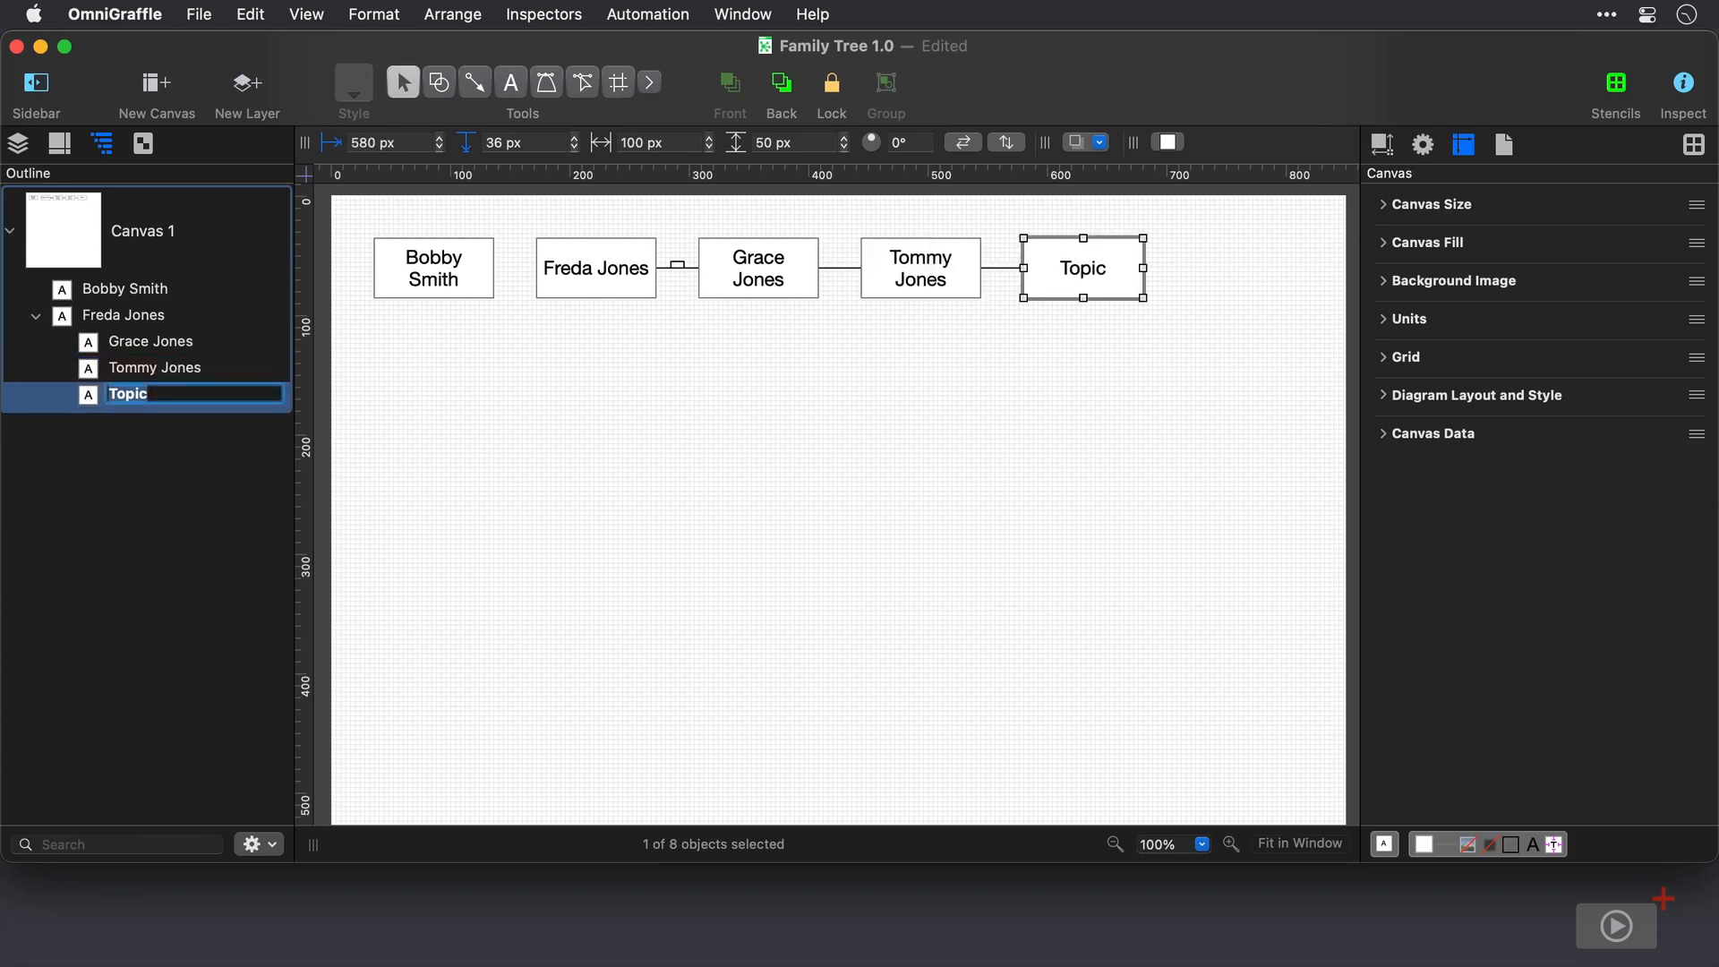
- Promote the new topic to the top level, name it with the third family member's full name, and delete the spare empty topic
key("shift+Tab")
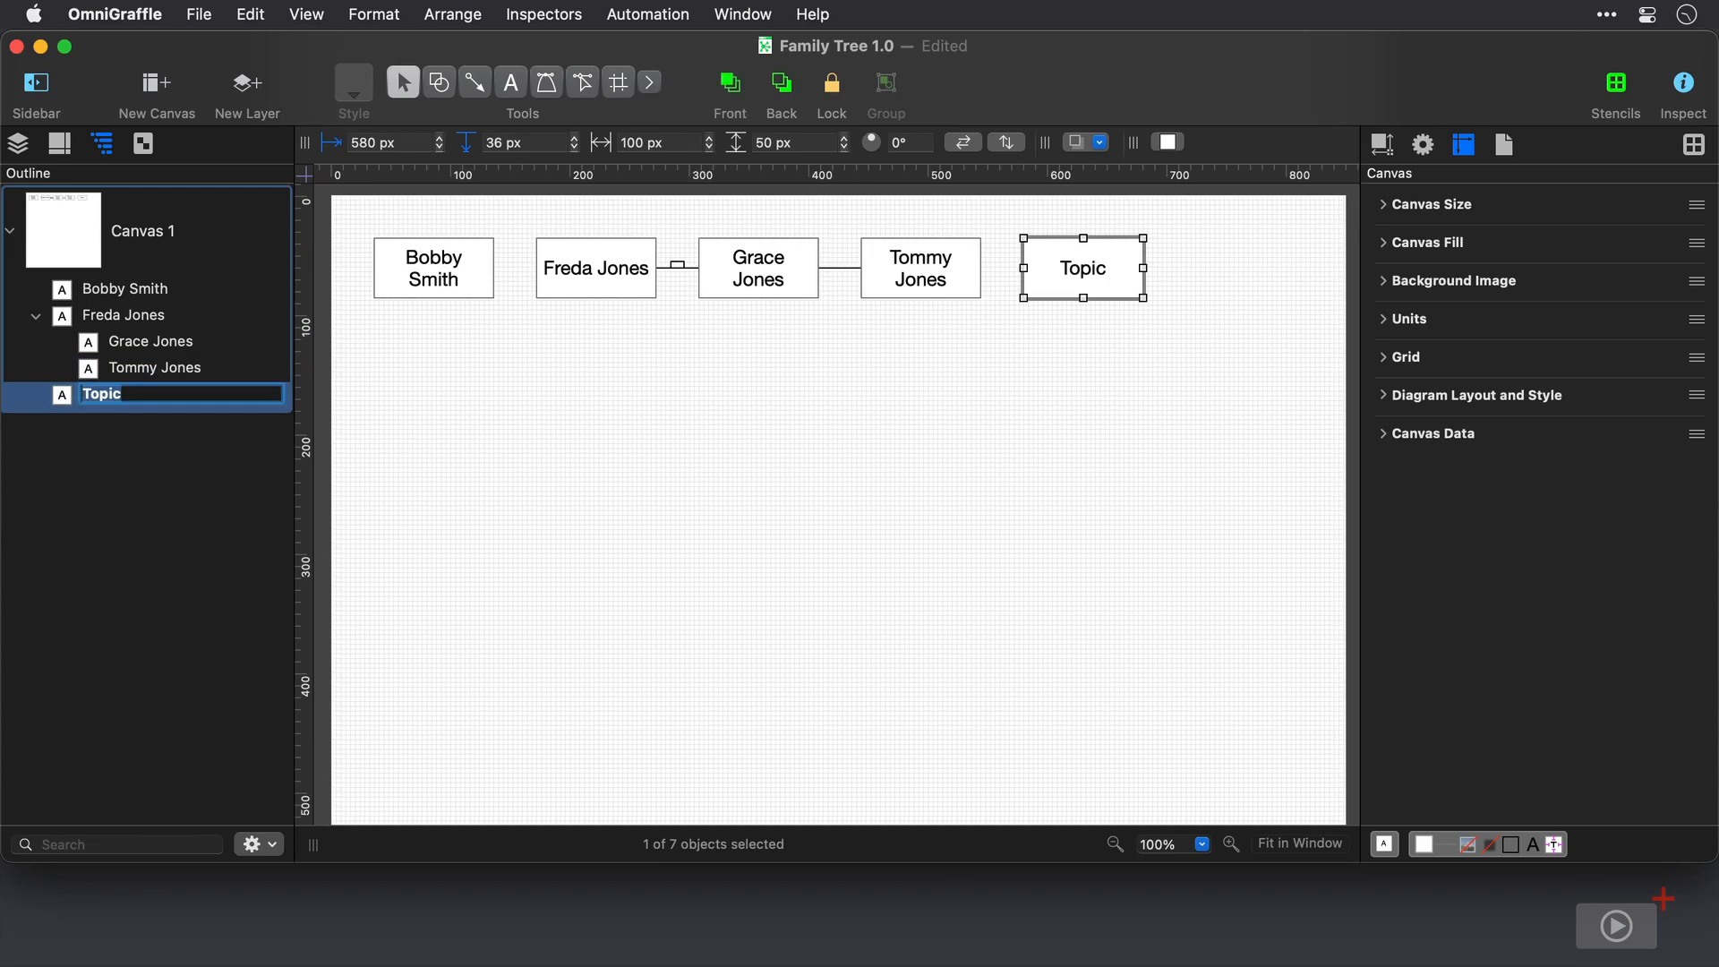
type("Derek Tay")
key("Return")
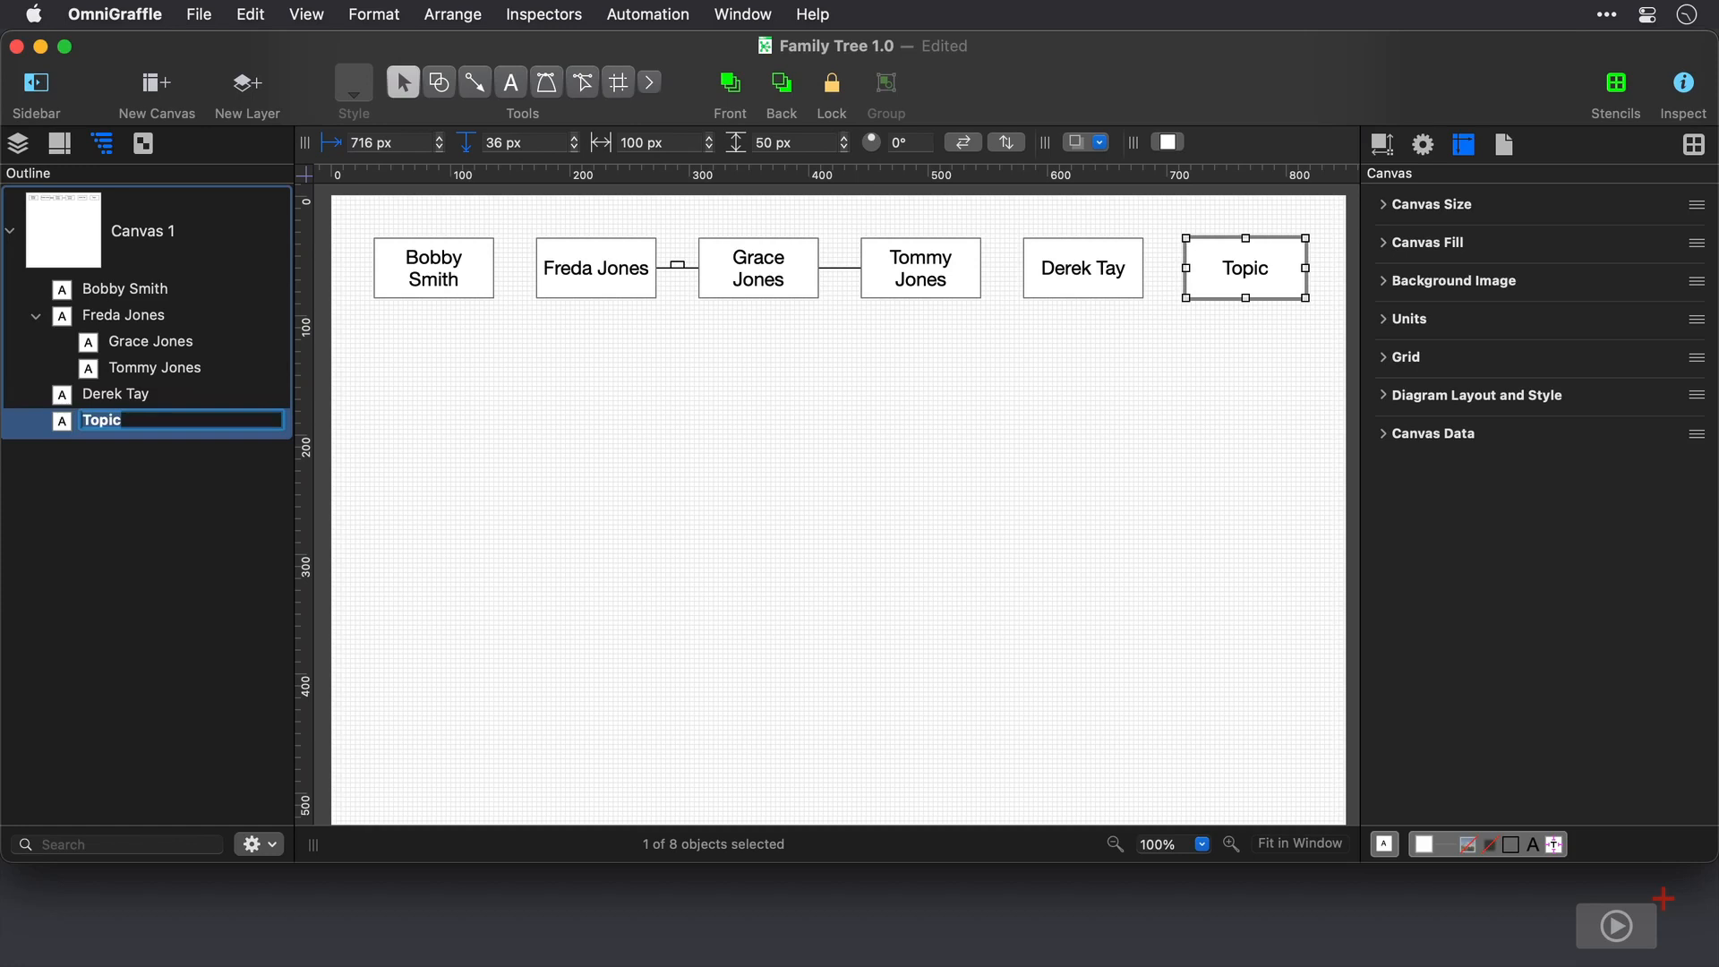
left_click(26, 419)
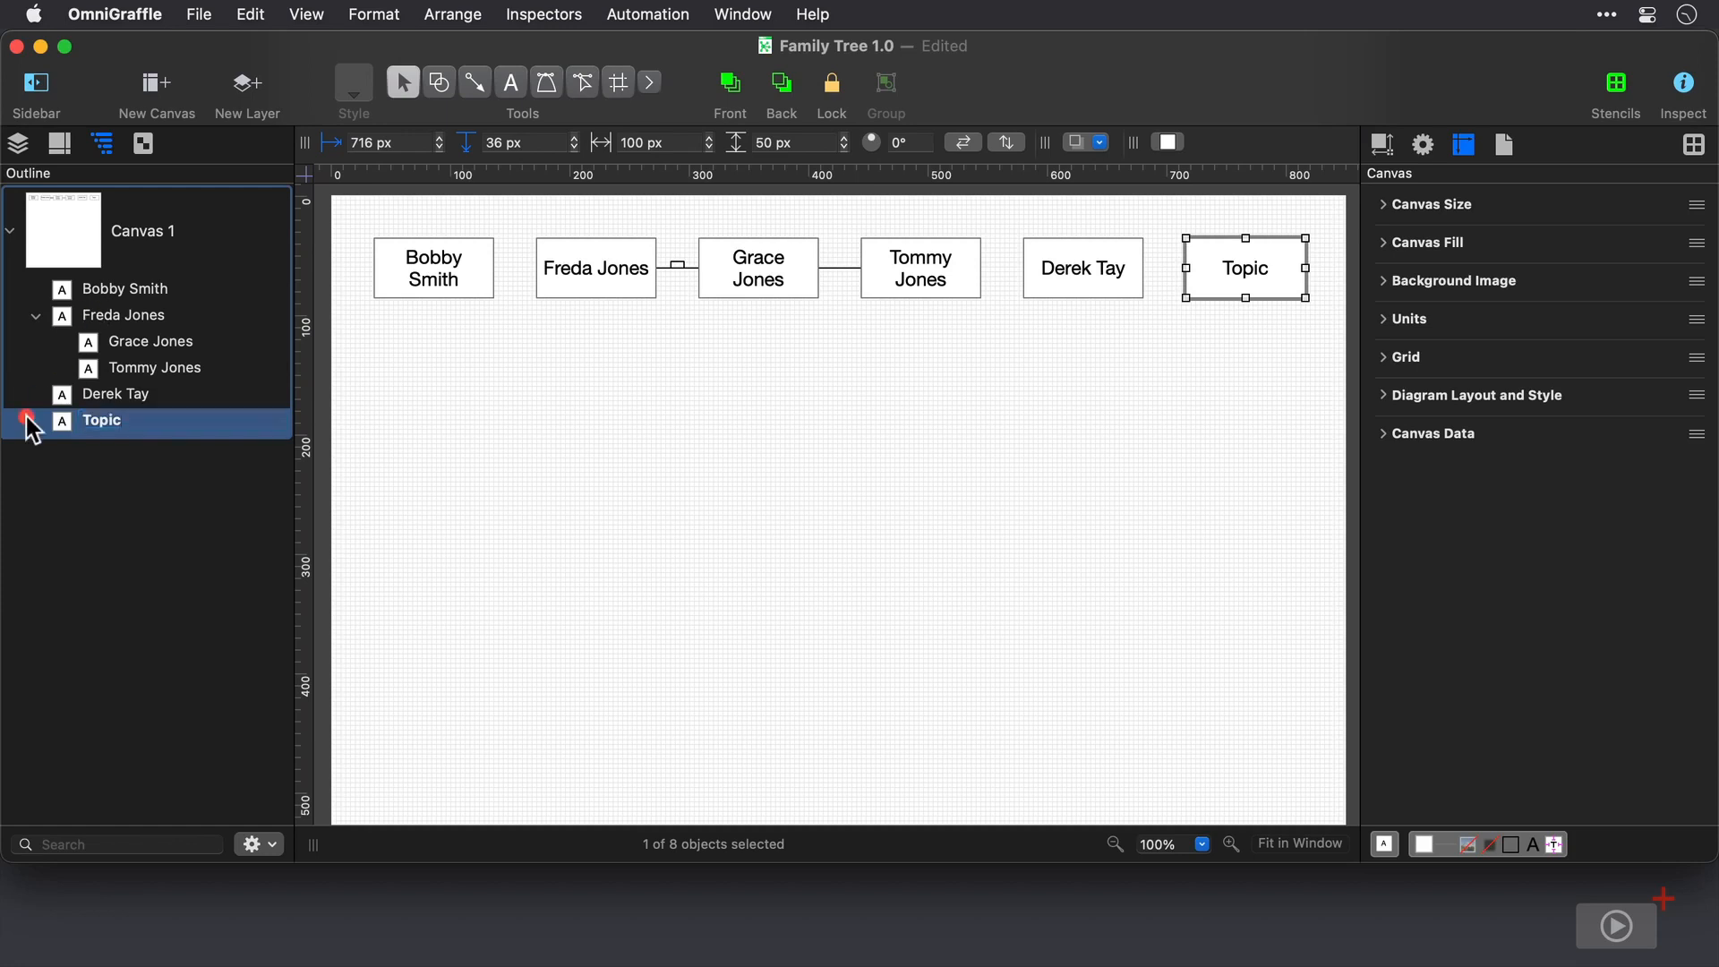
key("Delete")
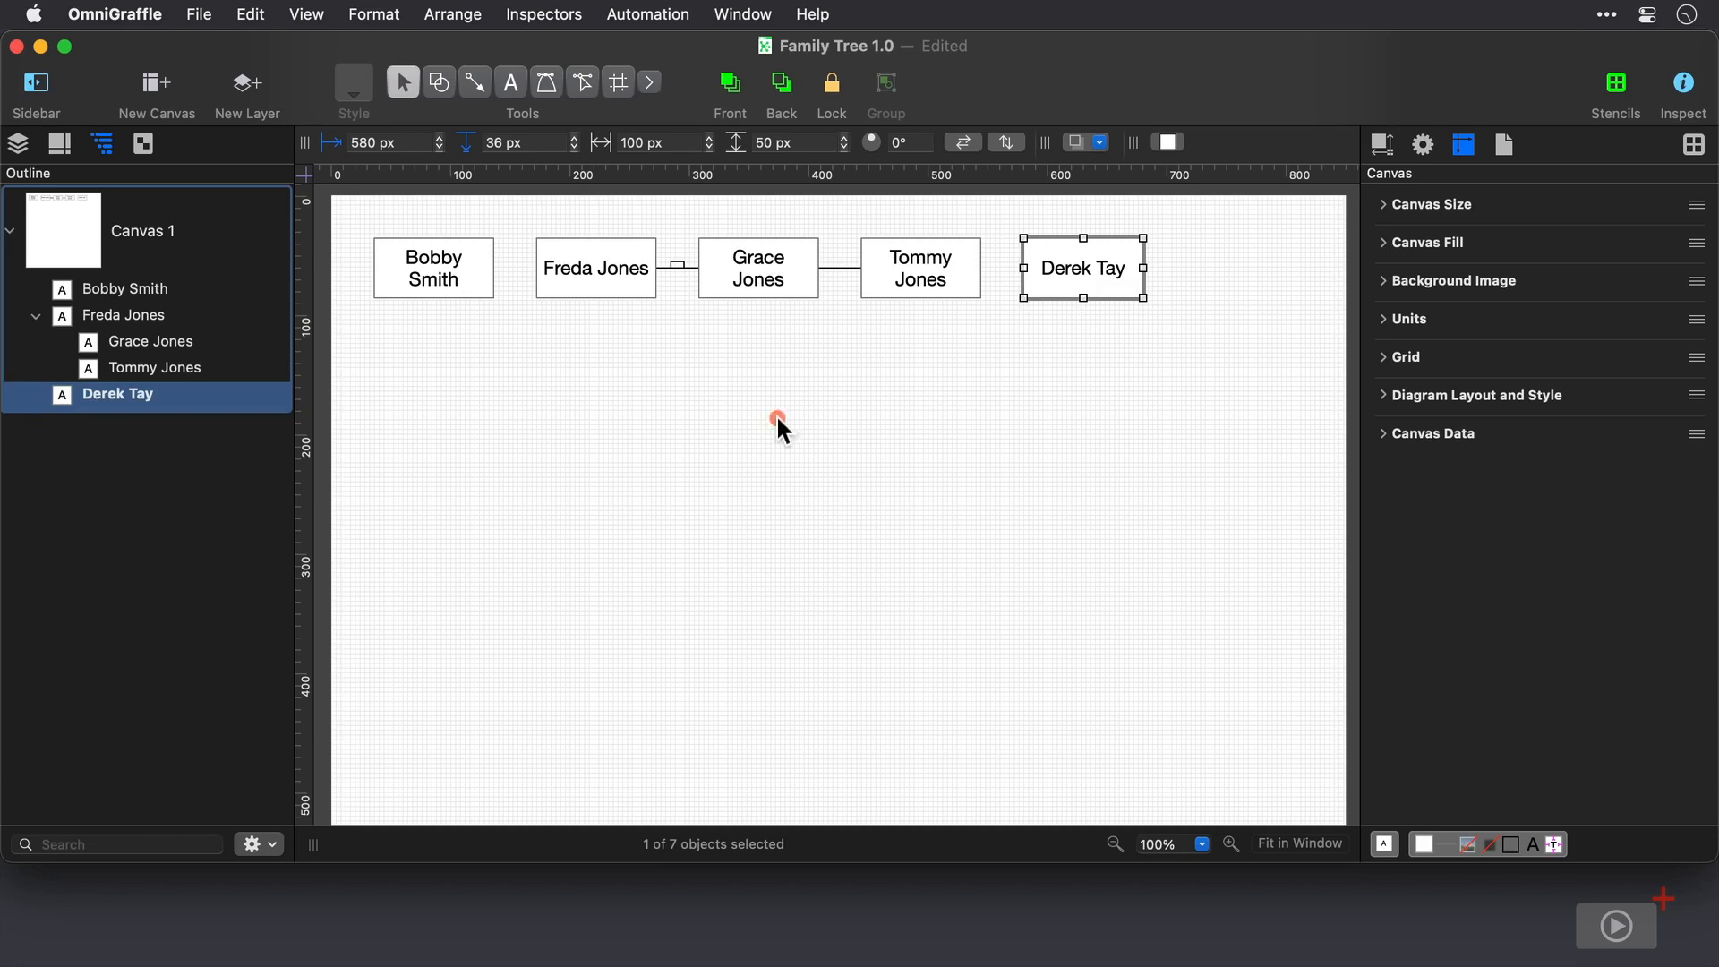
- Arrange the connected objects in a top-down hierarchical layout using auto layout, and switch auto layout back off
left_click(1383, 396)
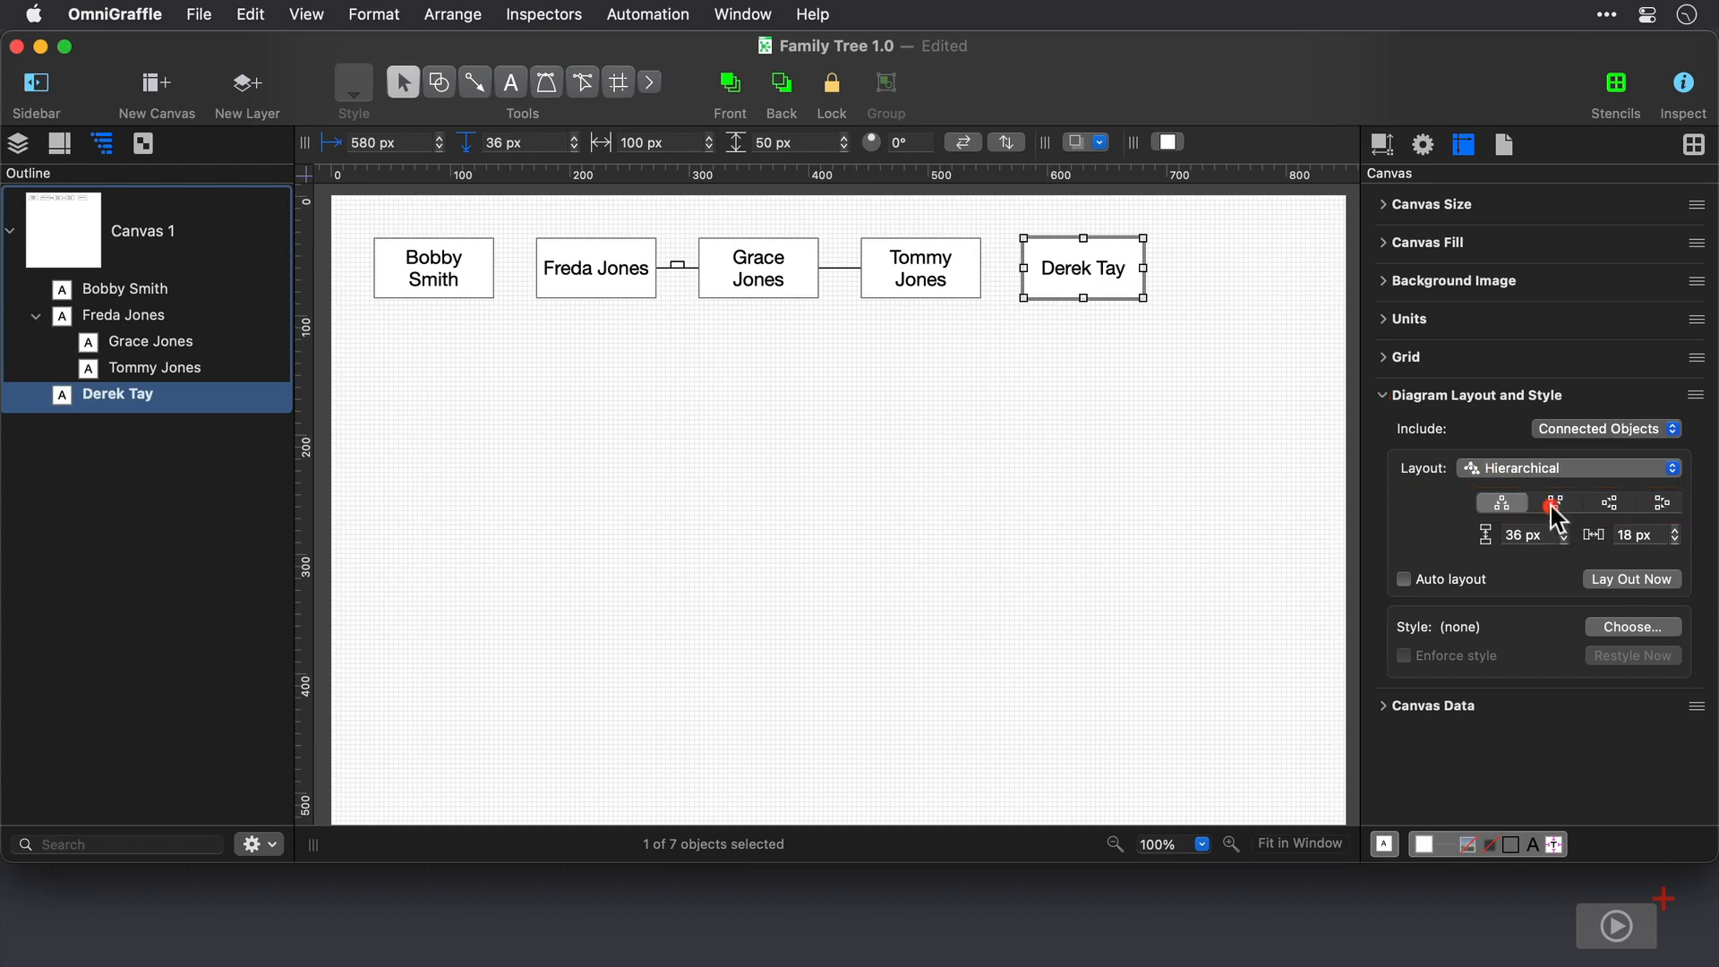
left_click(1555, 504)
left_click(1625, 505)
left_click(1661, 504)
left_click(1498, 502)
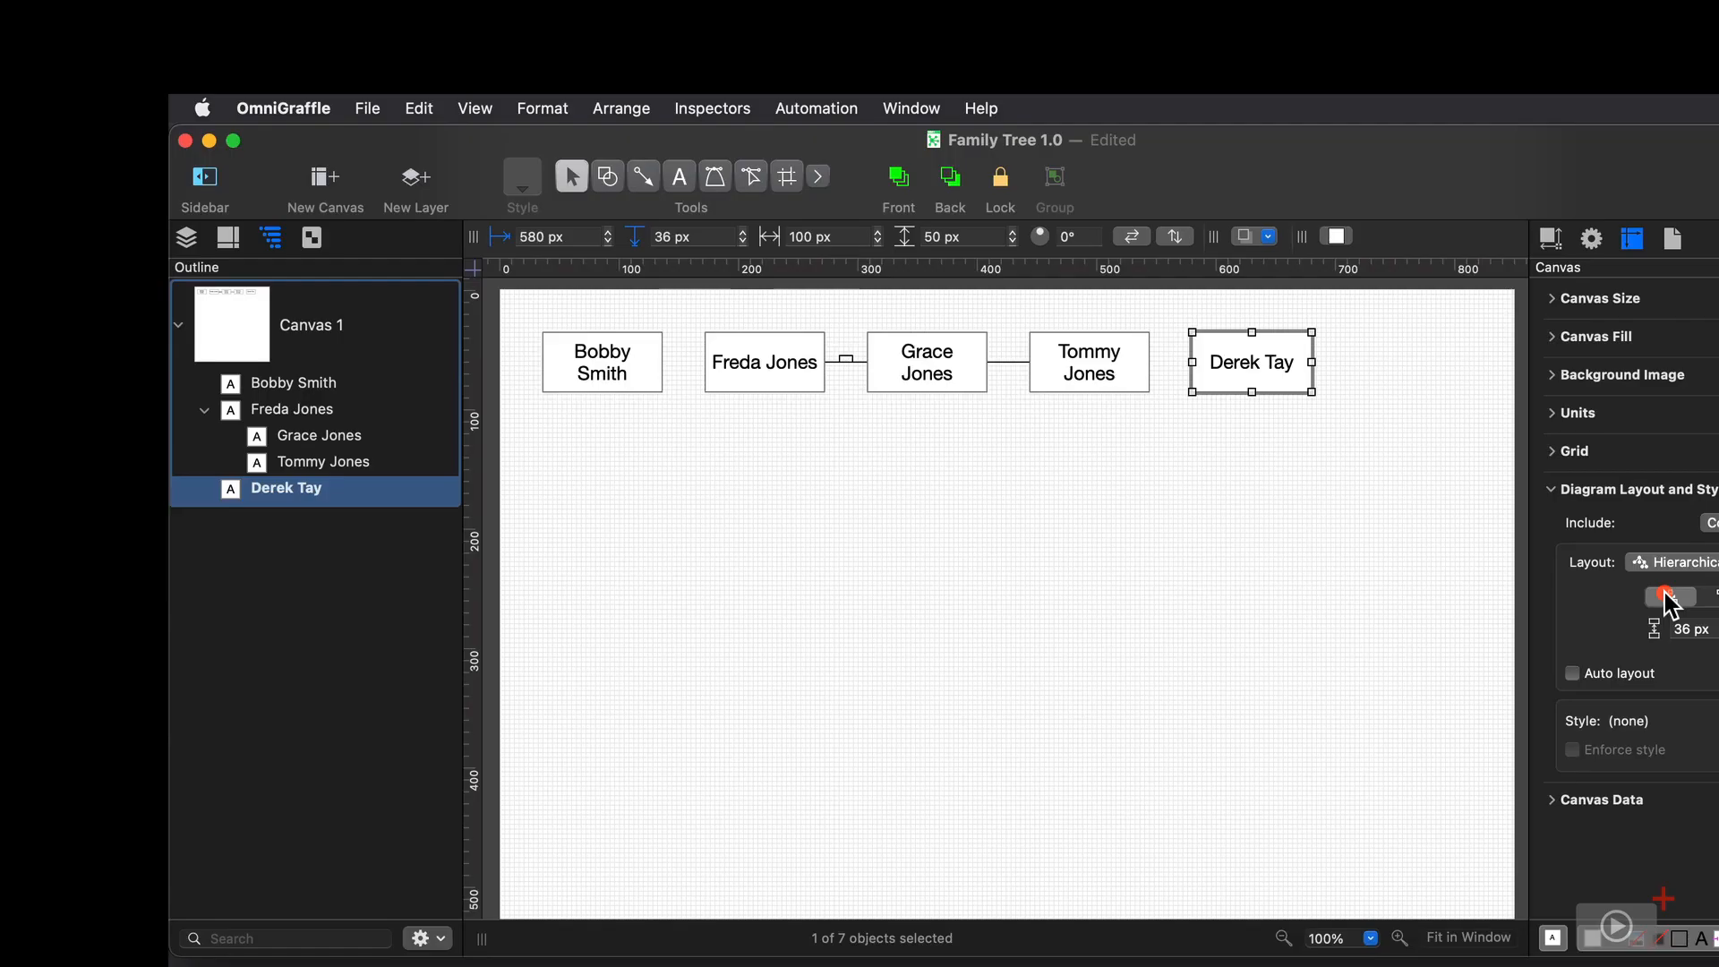
left_click(1573, 673)
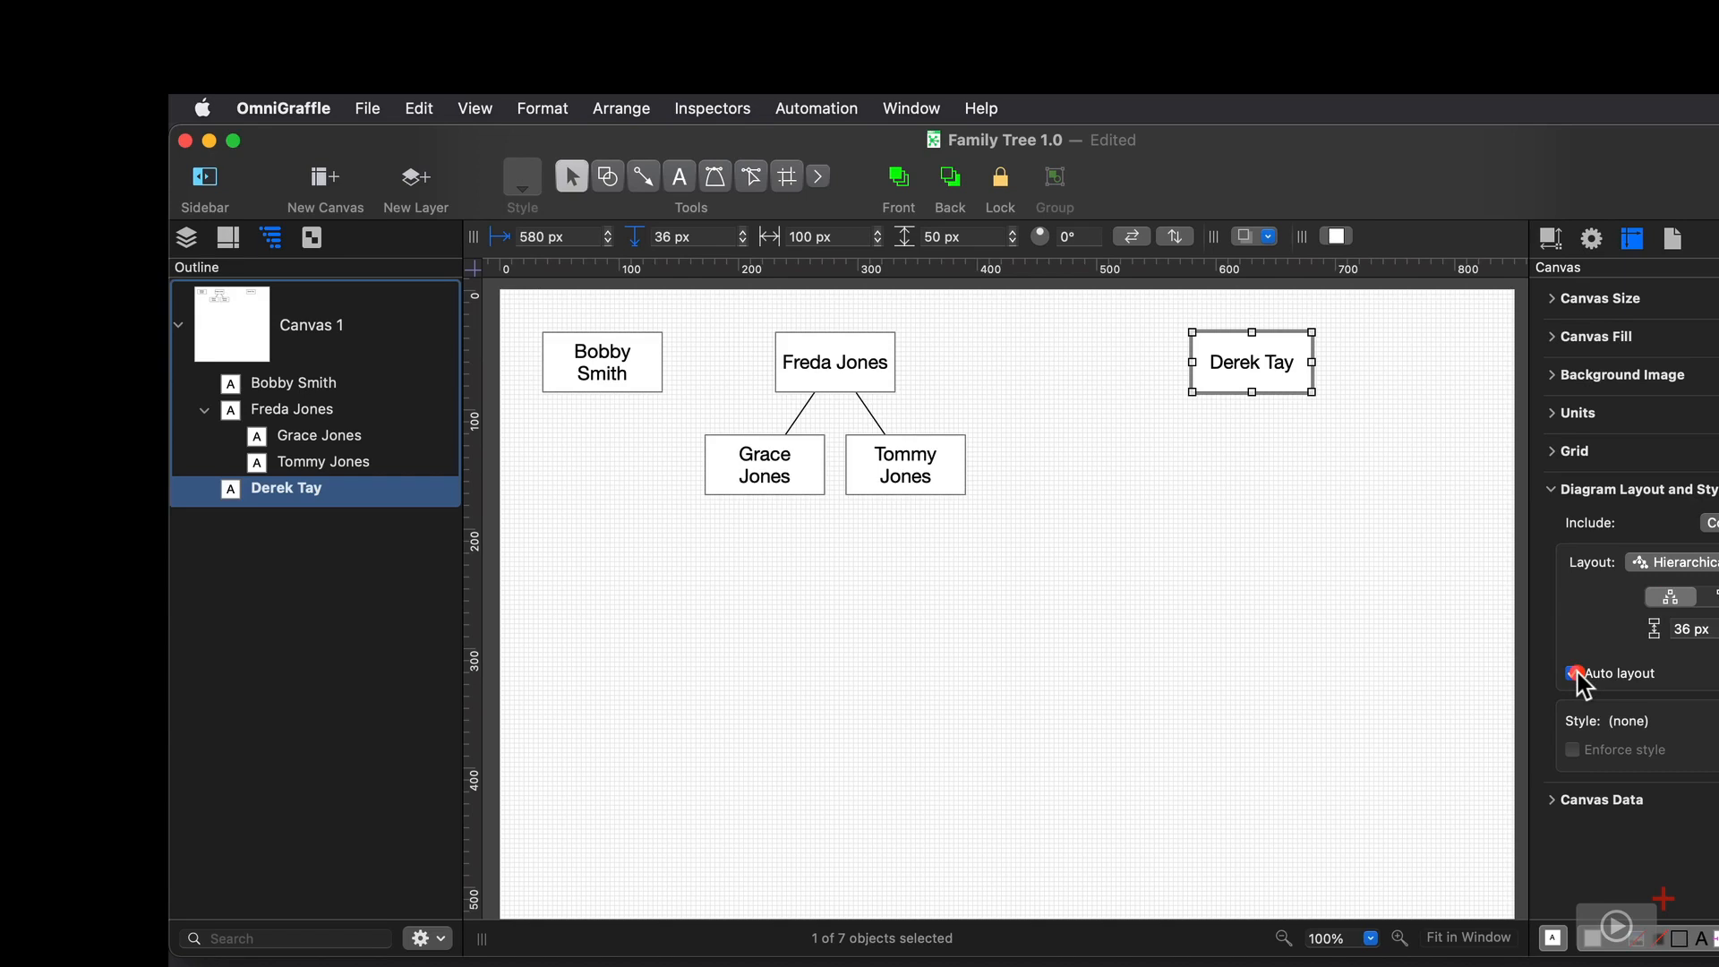
left_click(1574, 673)
- Lay out the diagram with each of the other three hierarchical directions in turn, and restore the top-down layout
left_click(1714, 597)
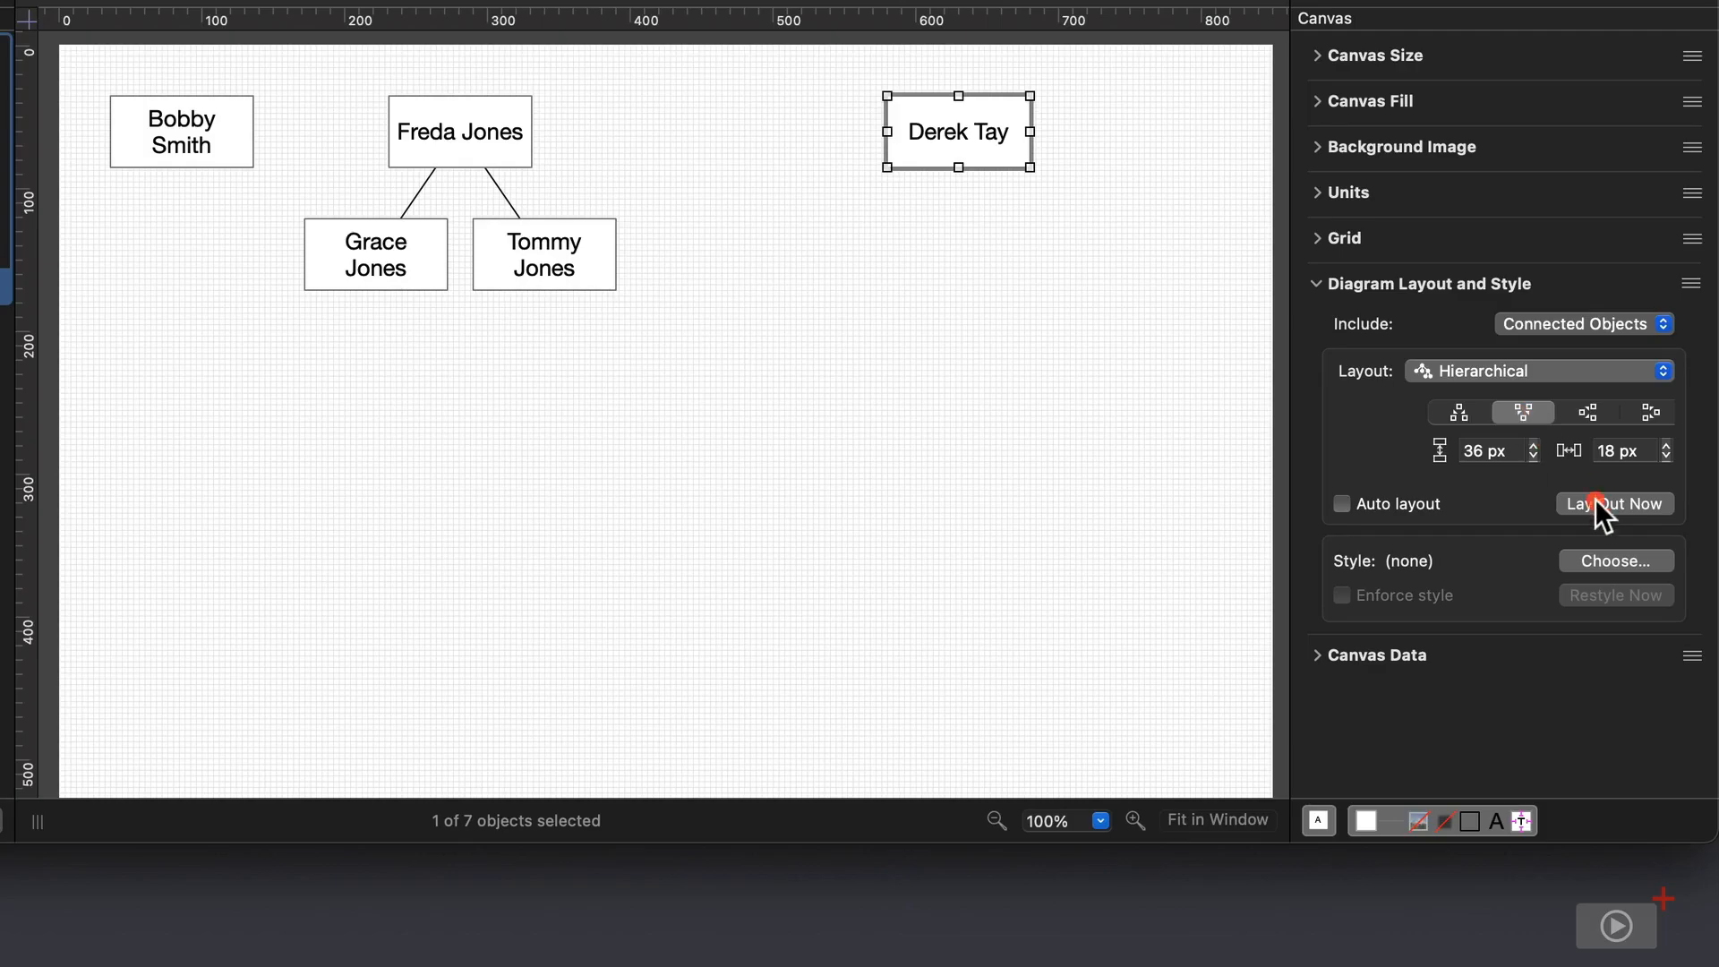
left_click(1599, 504)
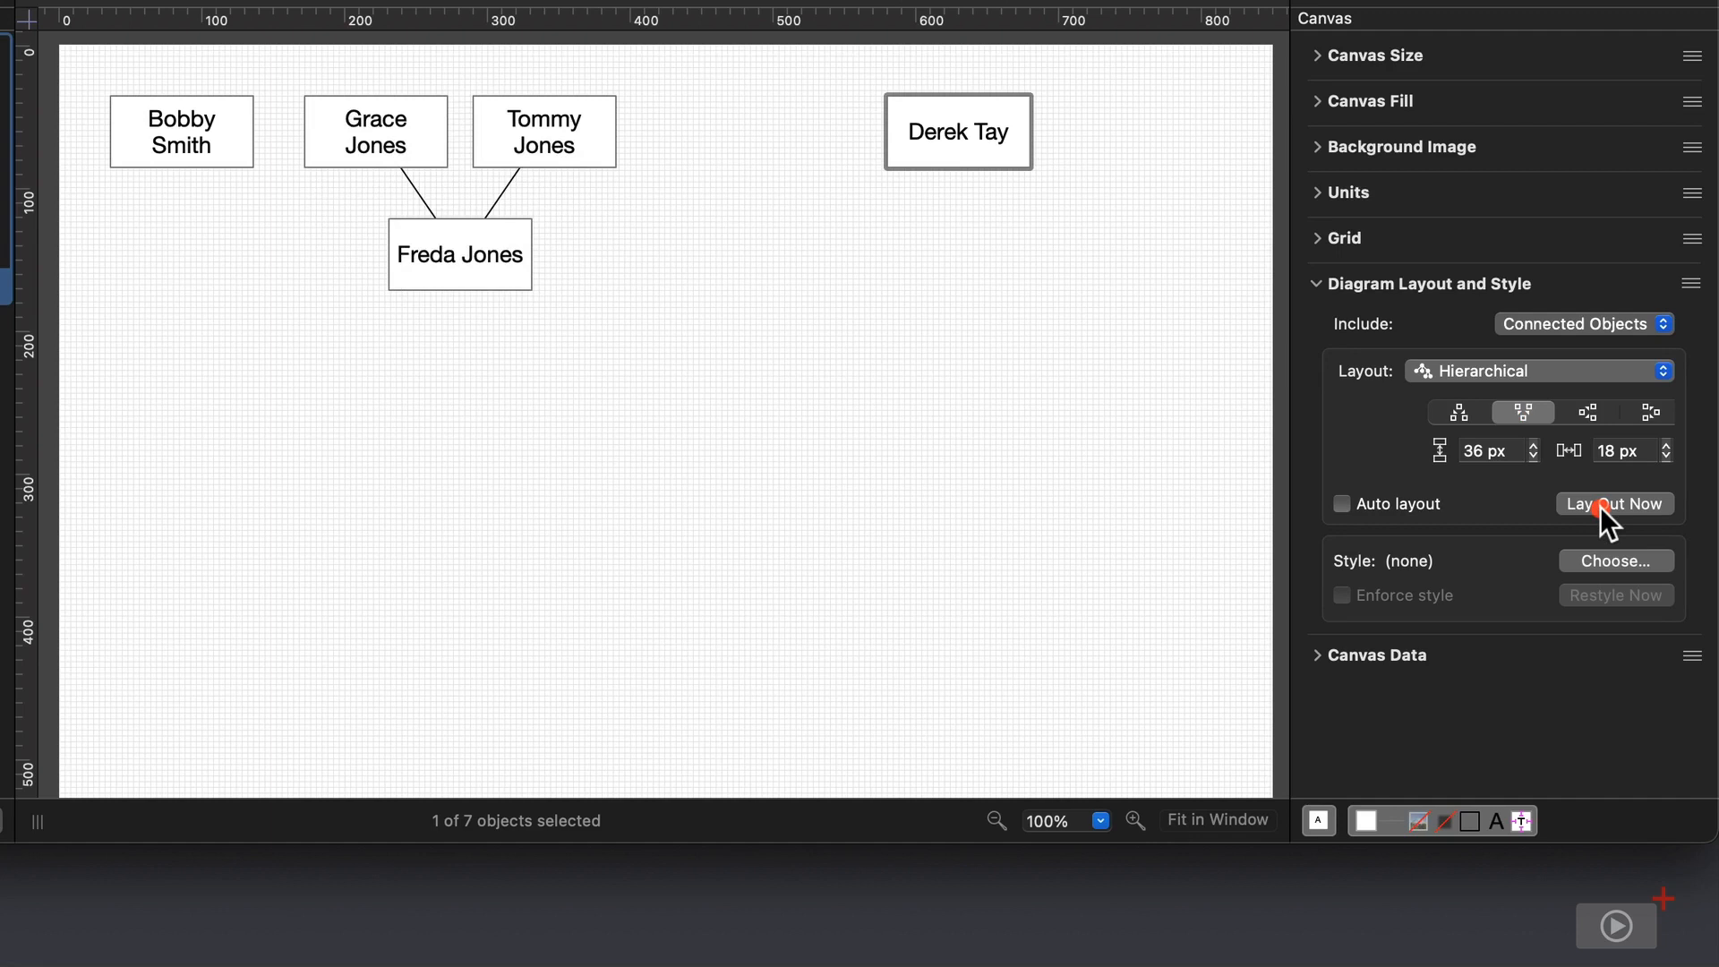
left_click(1583, 402)
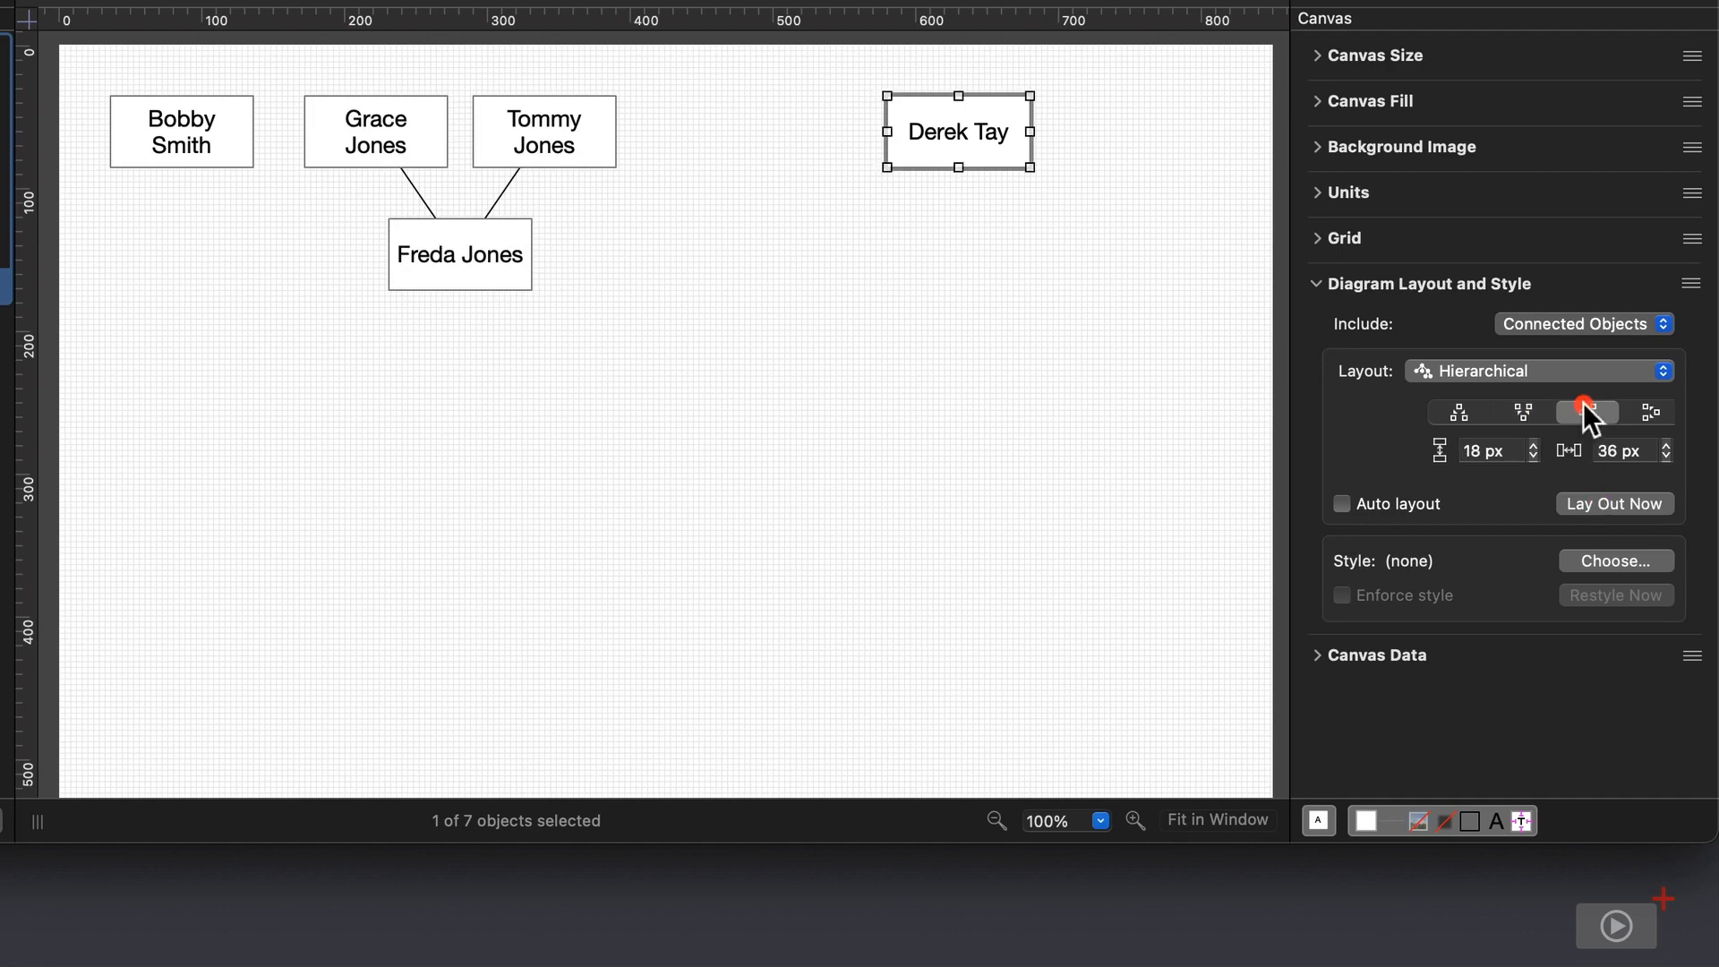
left_click(1616, 506)
left_click(1651, 414)
left_click(1631, 502)
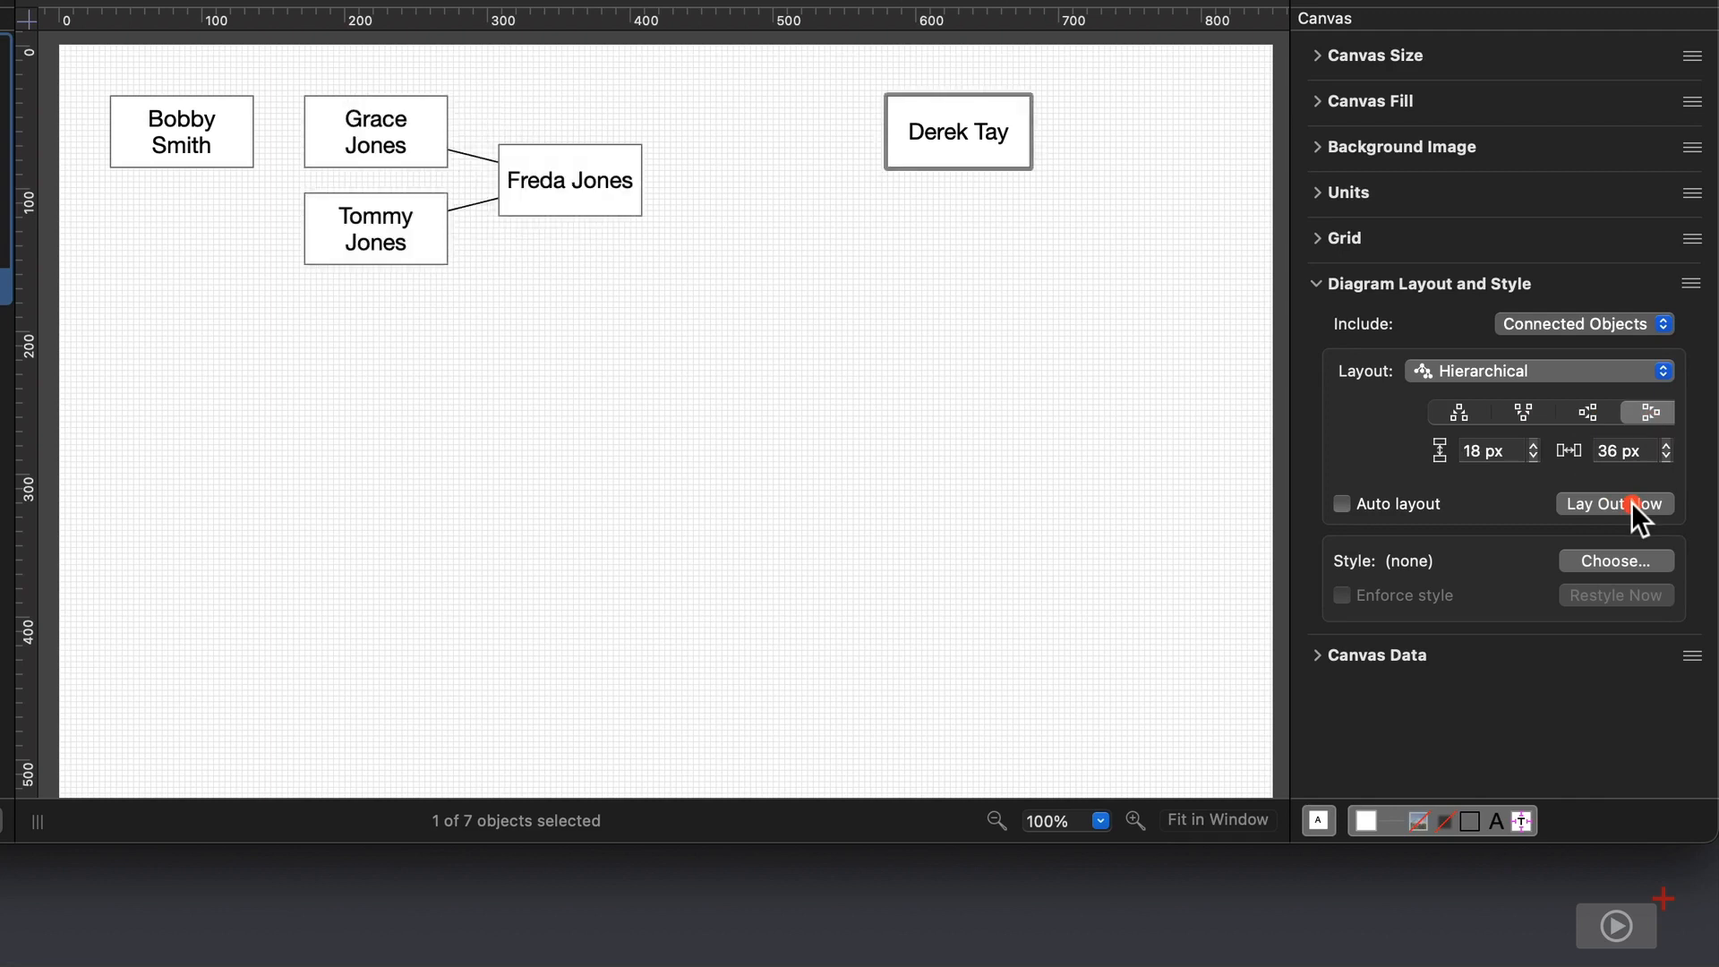
left_click(1456, 411)
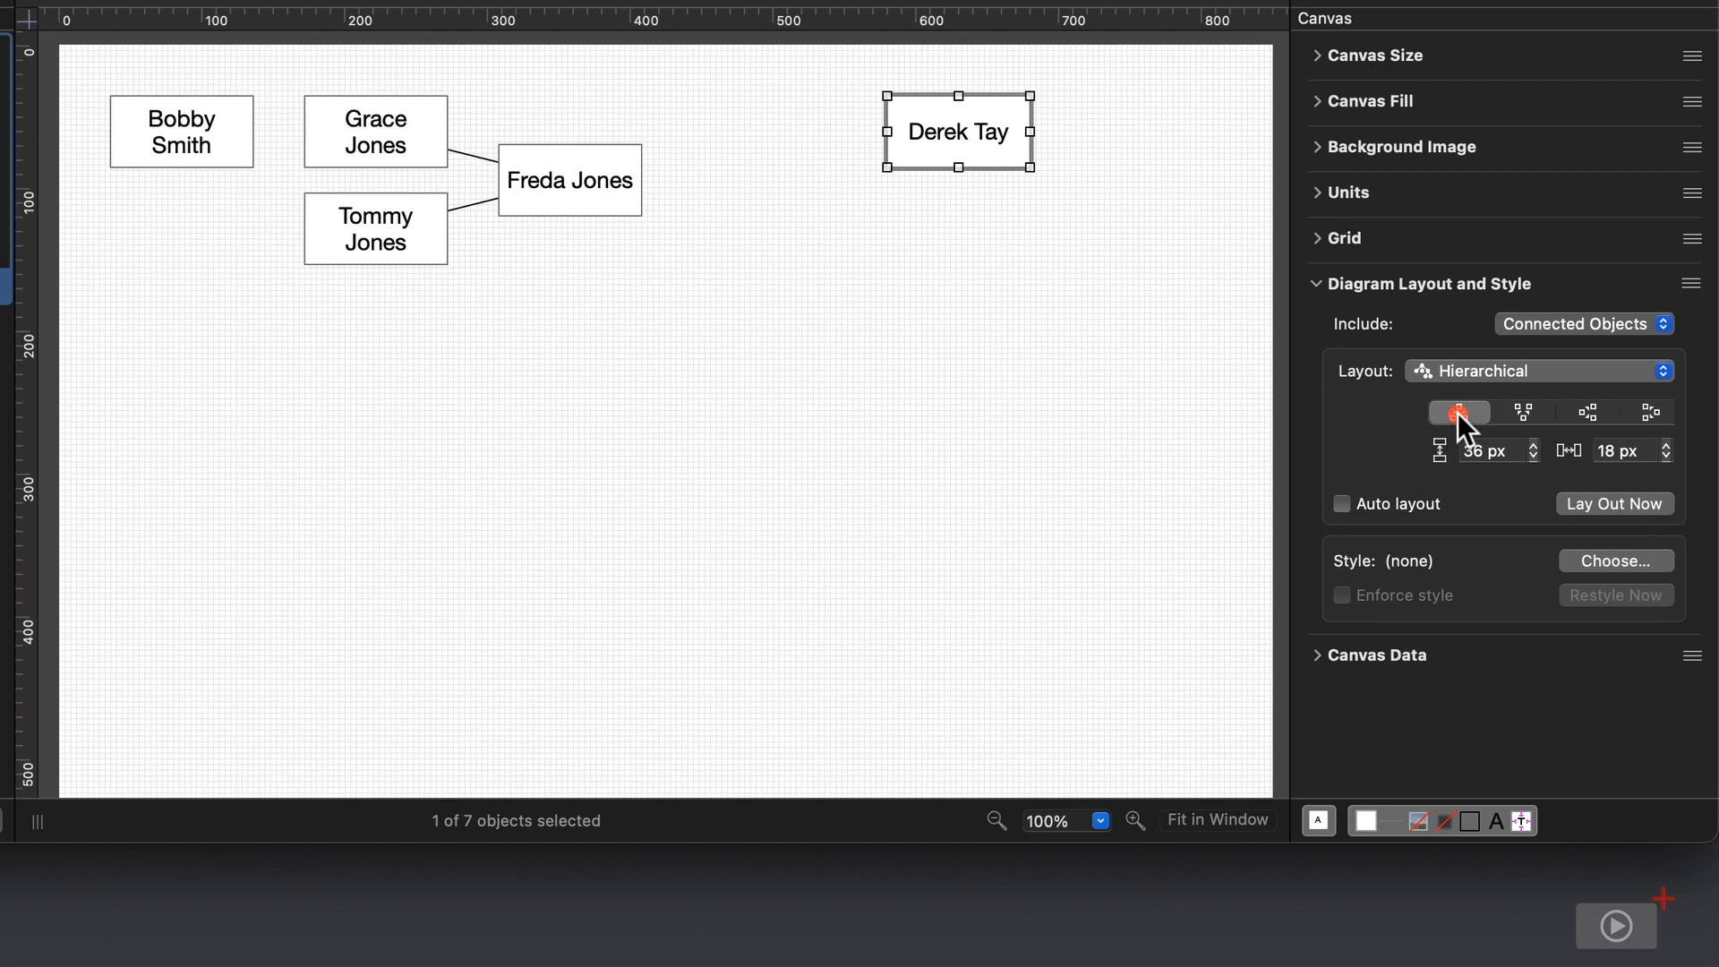
left_click(1592, 504)
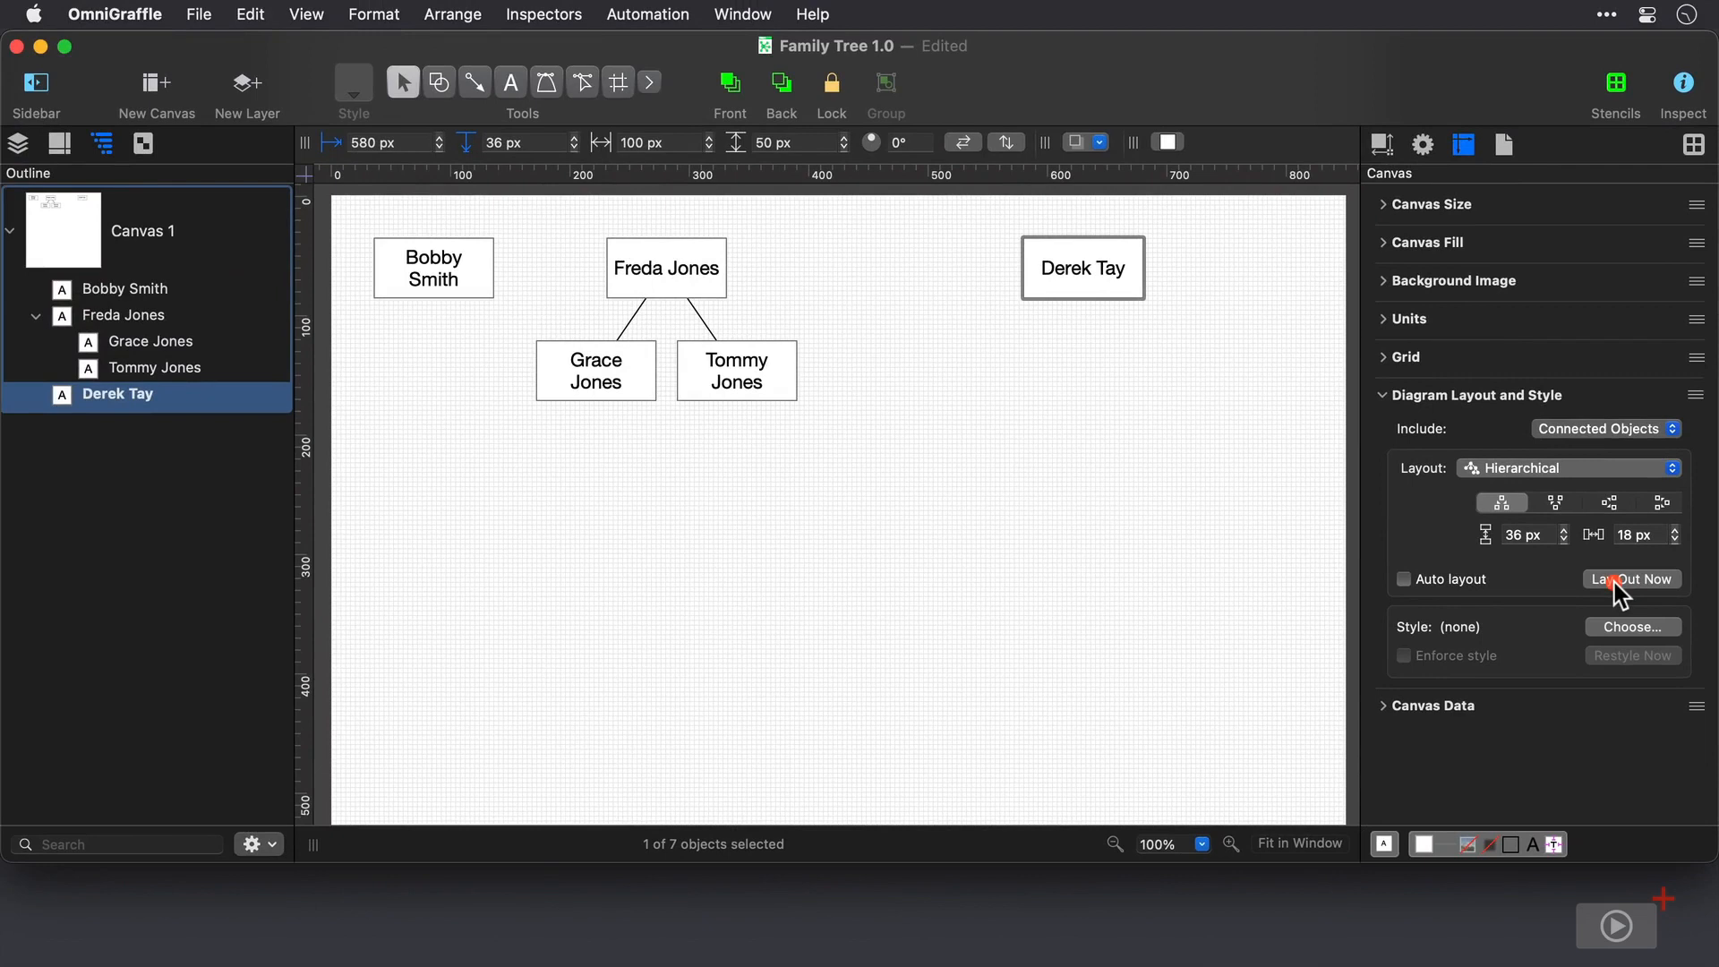
- Nest two child topics under the first family member and name them with the two children's full names
left_click(182, 289)
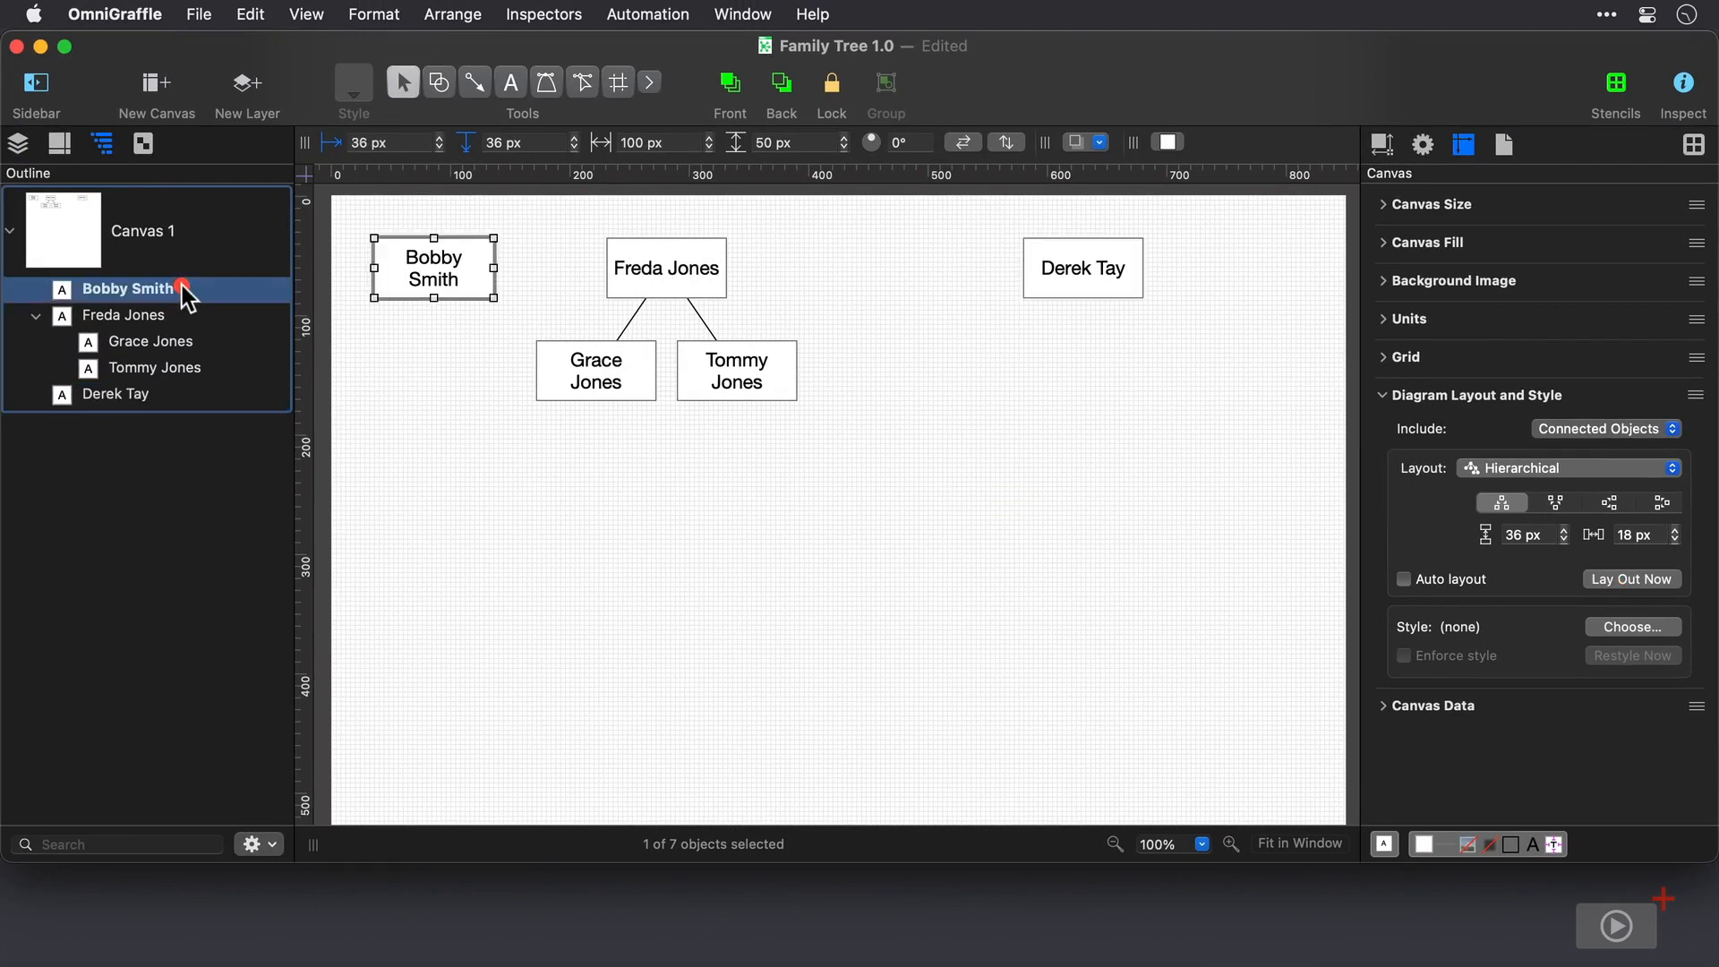
key("Return")
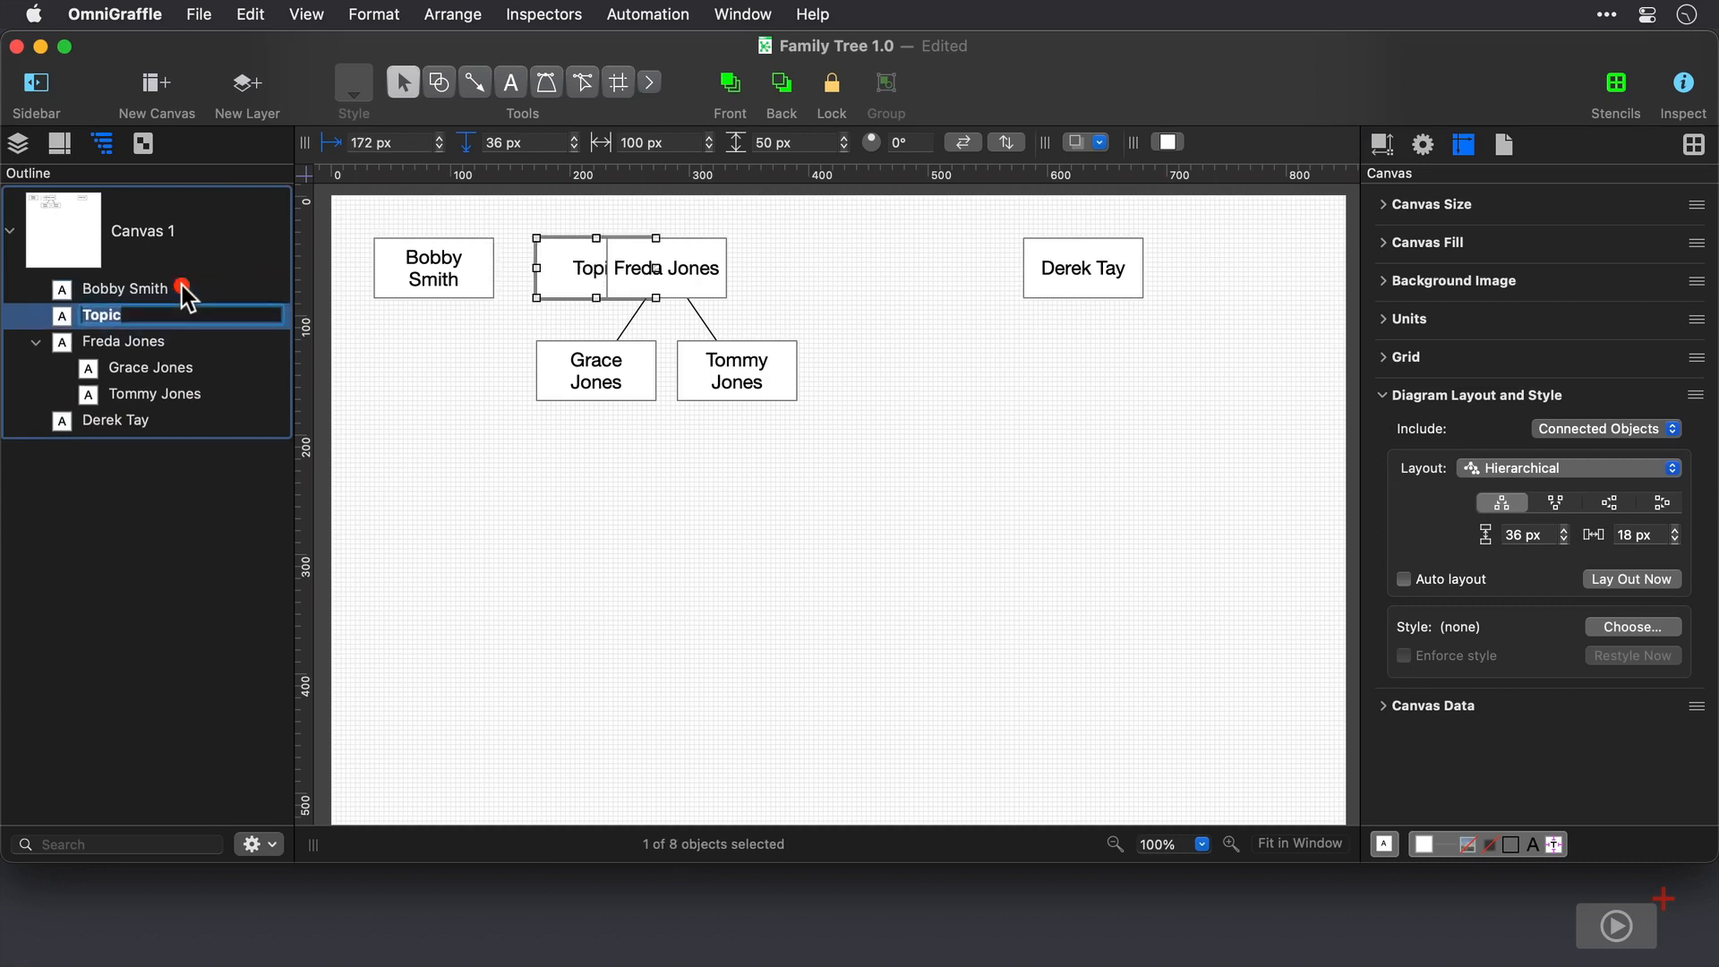
key("Tab")
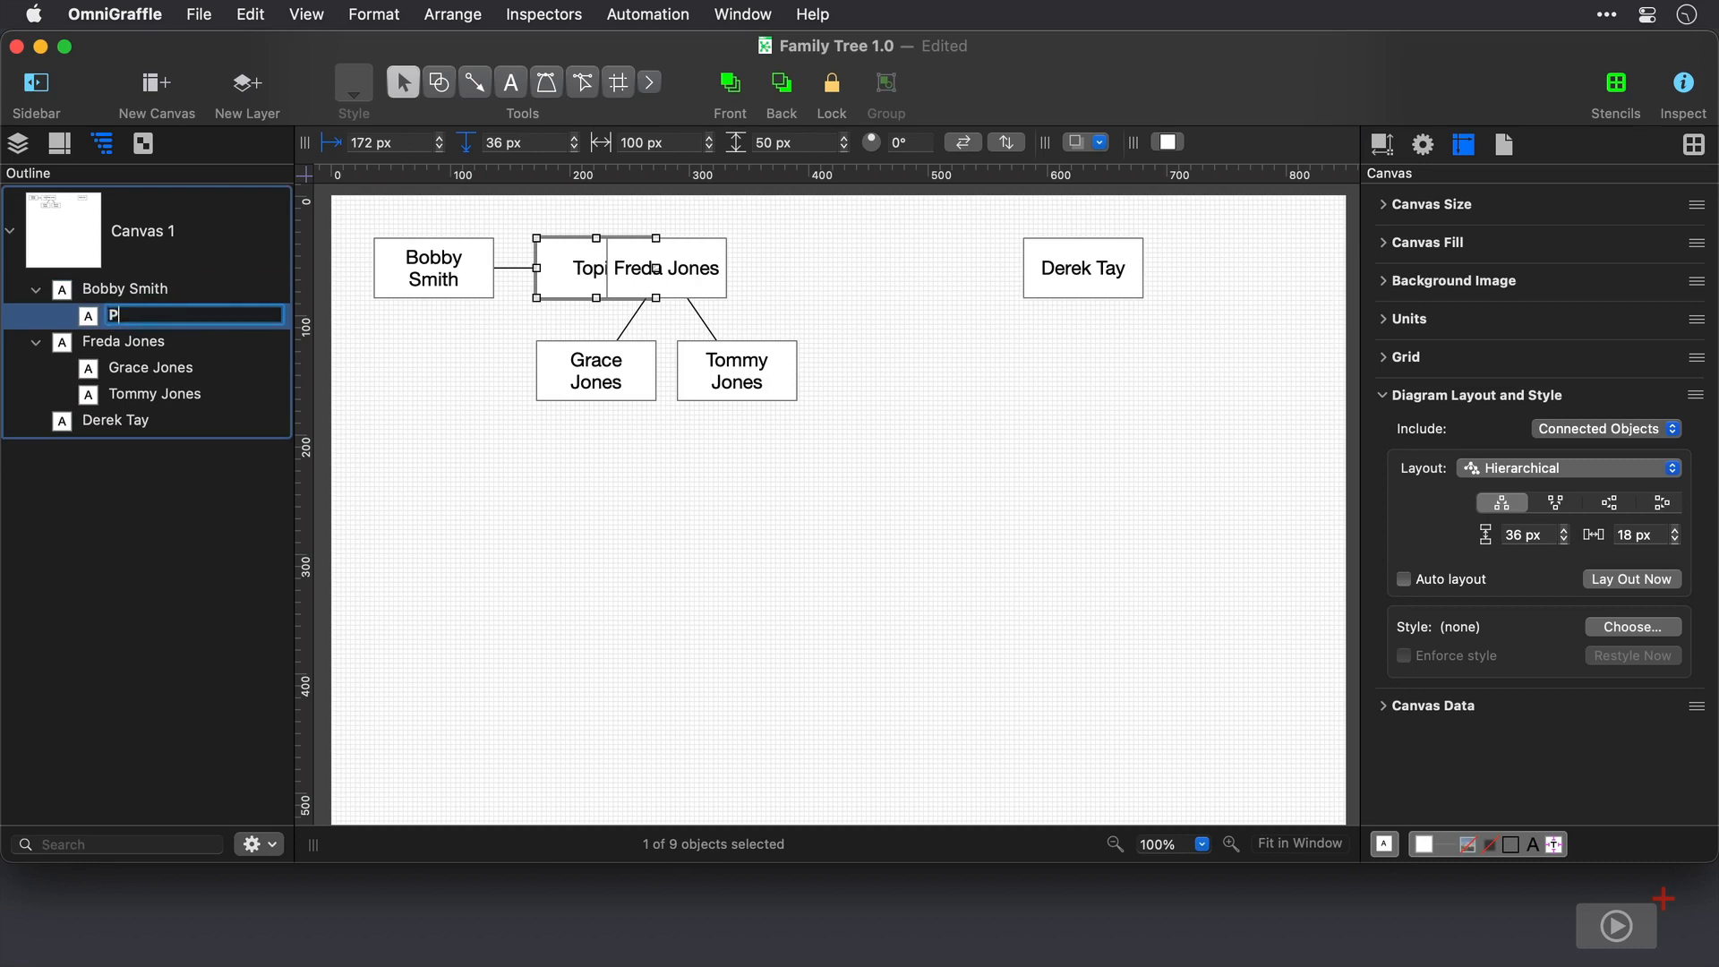
type("Phil Cross")
key("Return")
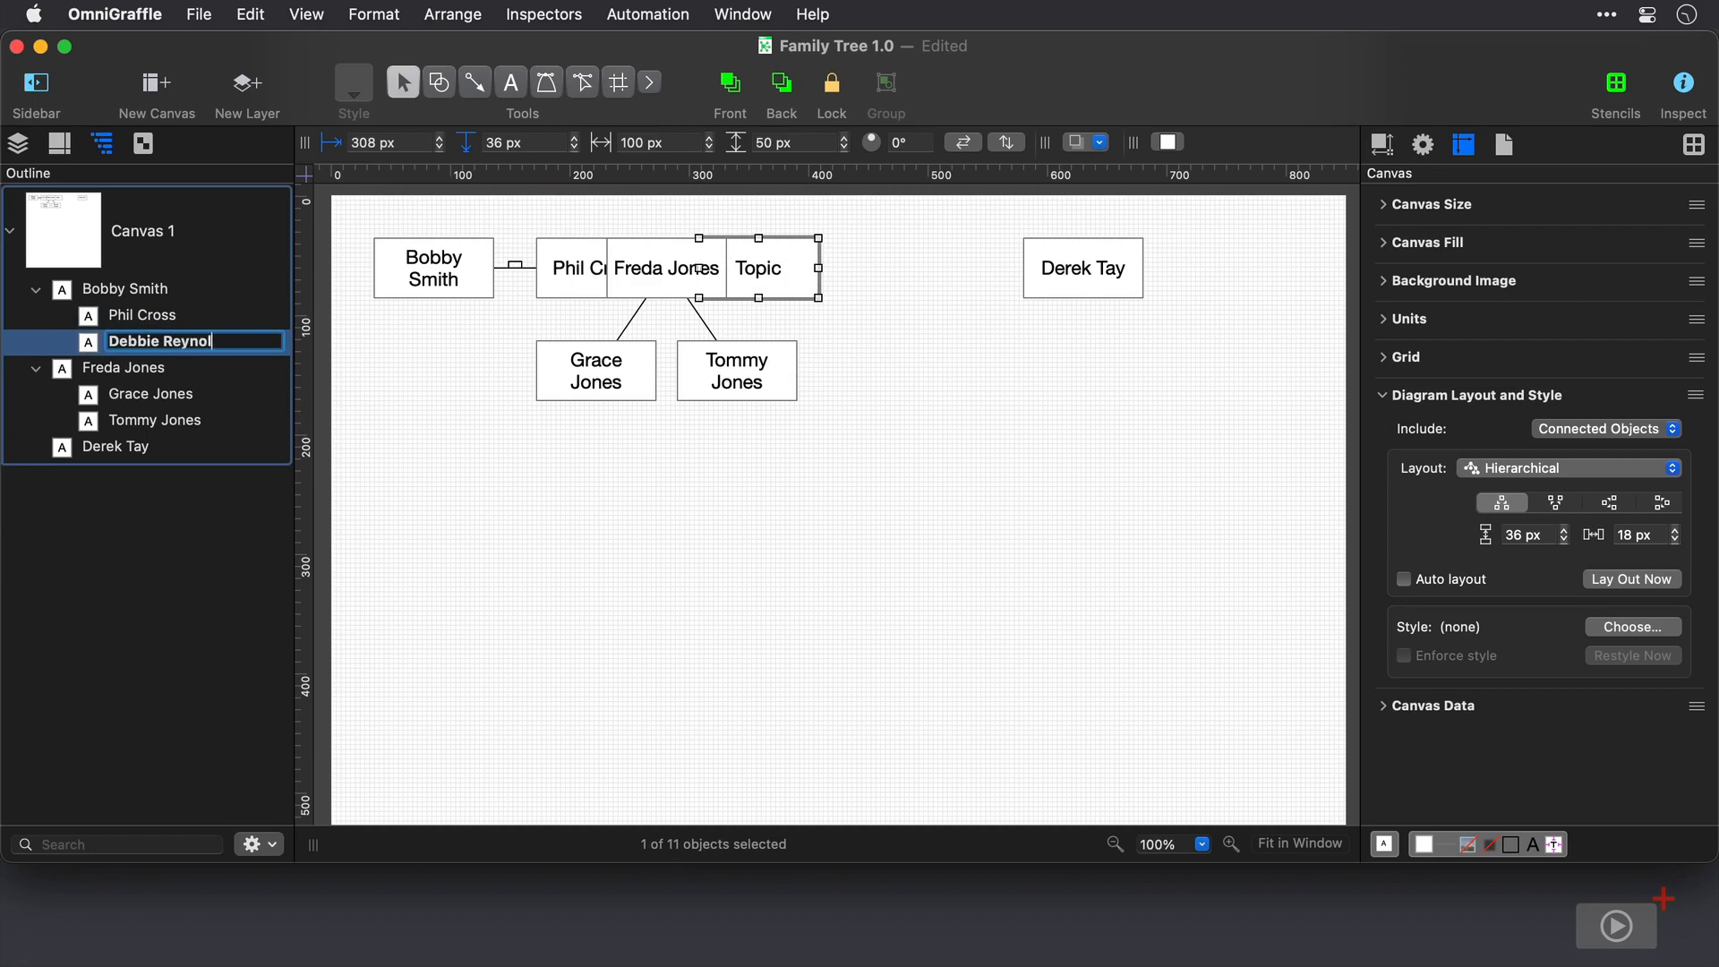
key("Return")
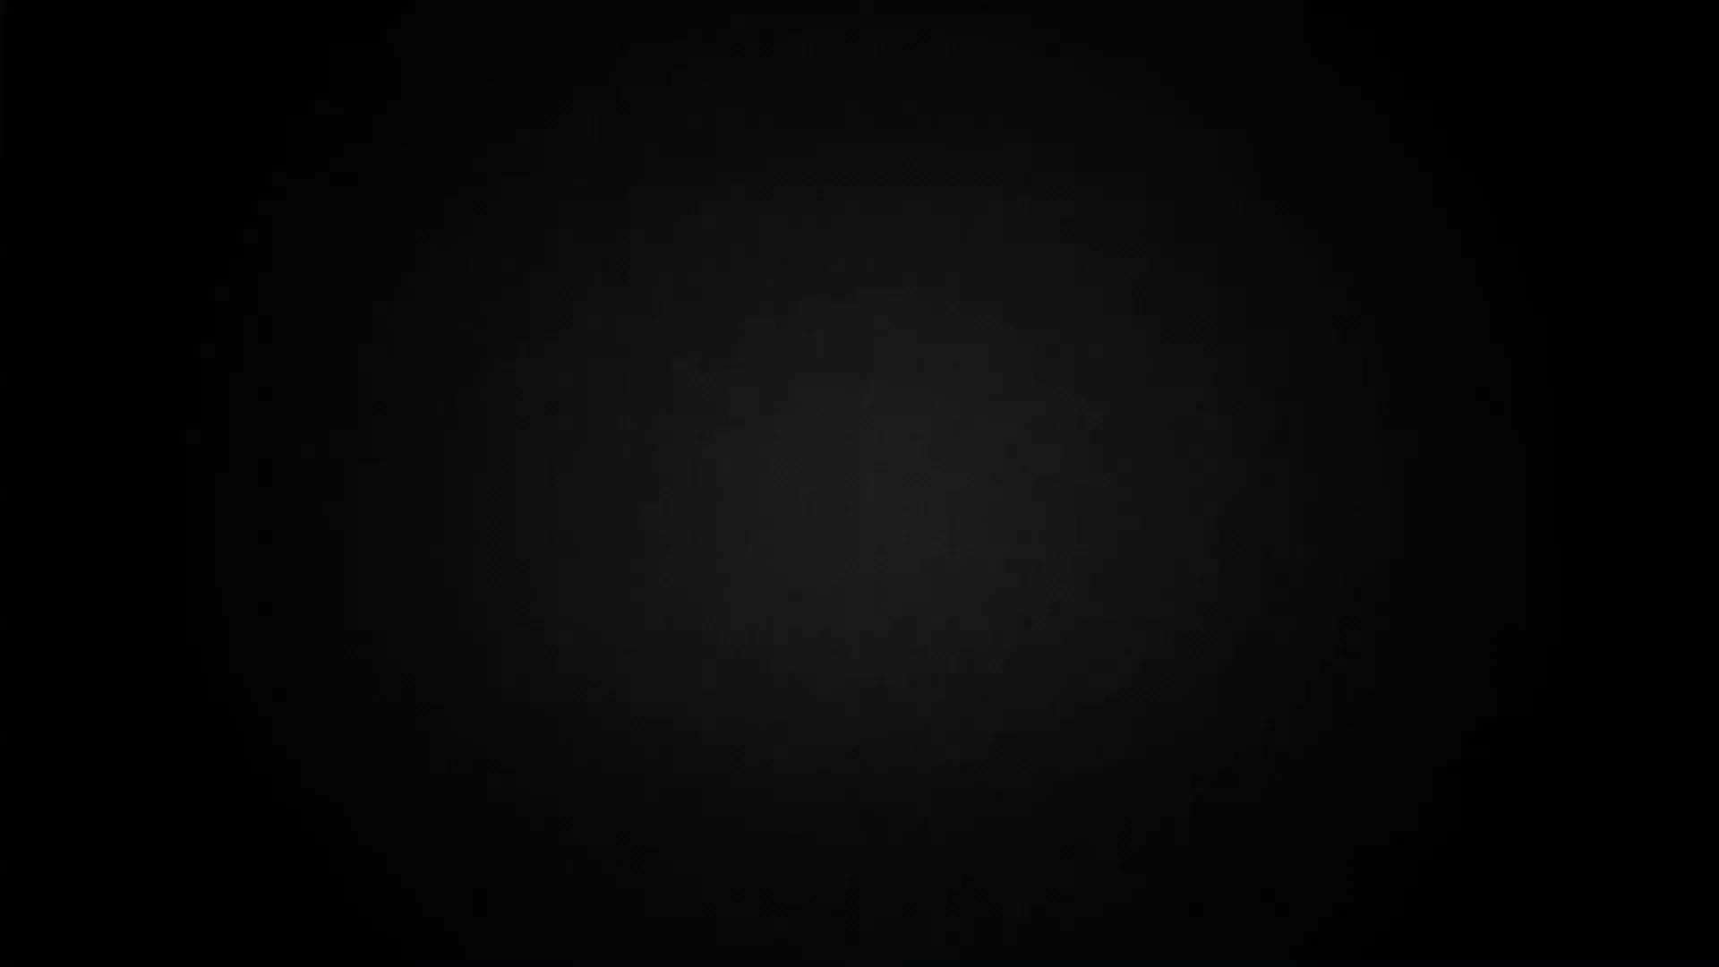